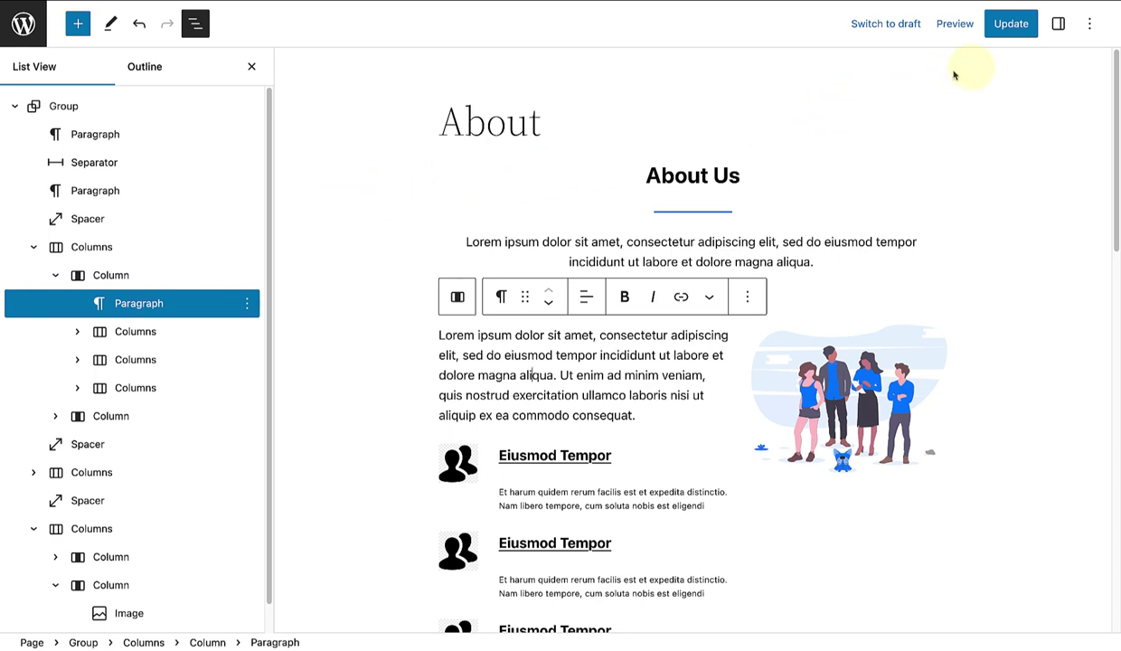
# Open the Options menu with the View, Editor and Tools settings for the About page
pyautogui.click(1092, 27)
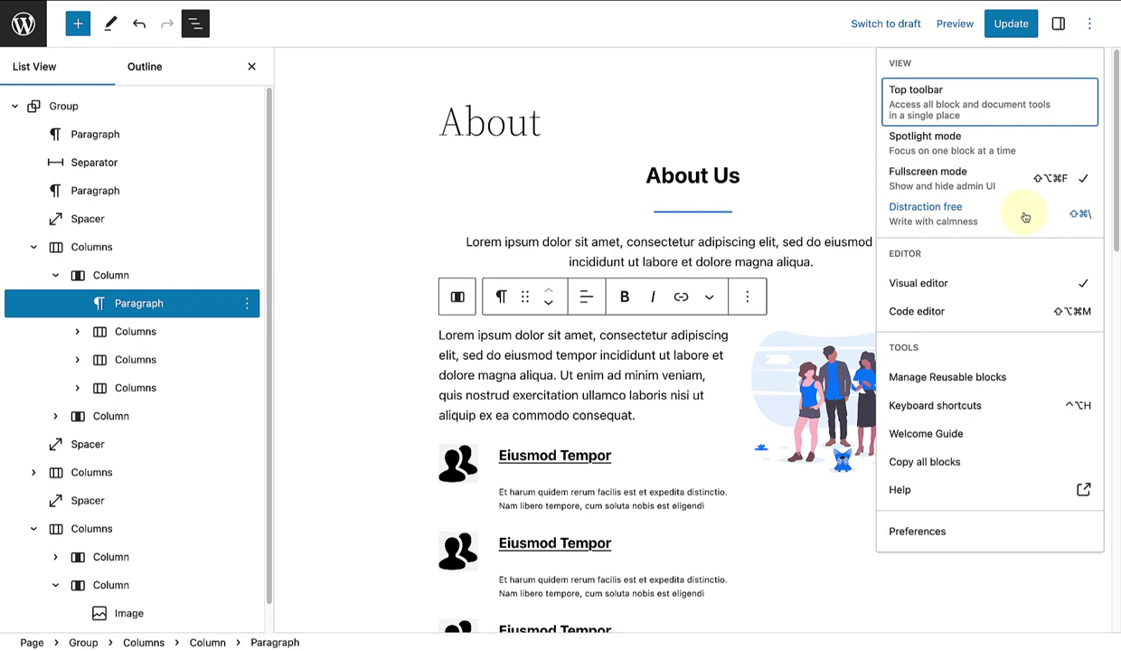
# Turn on Distraction free mode for the About page
pyautogui.click(995, 217)
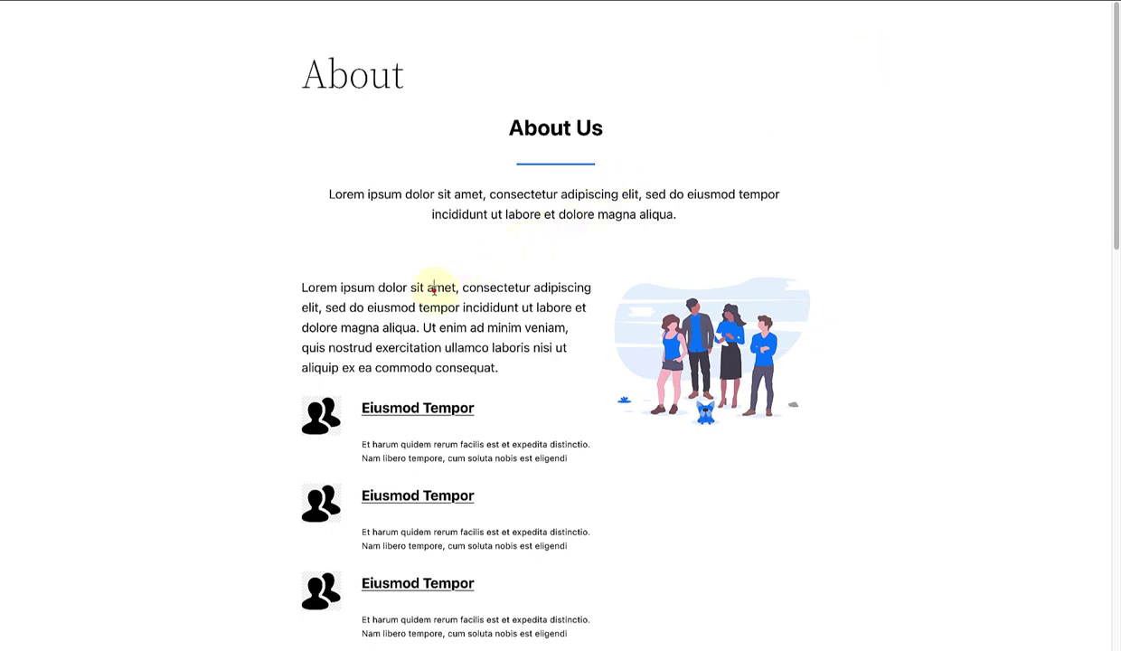
pyautogui.click(666, 309)
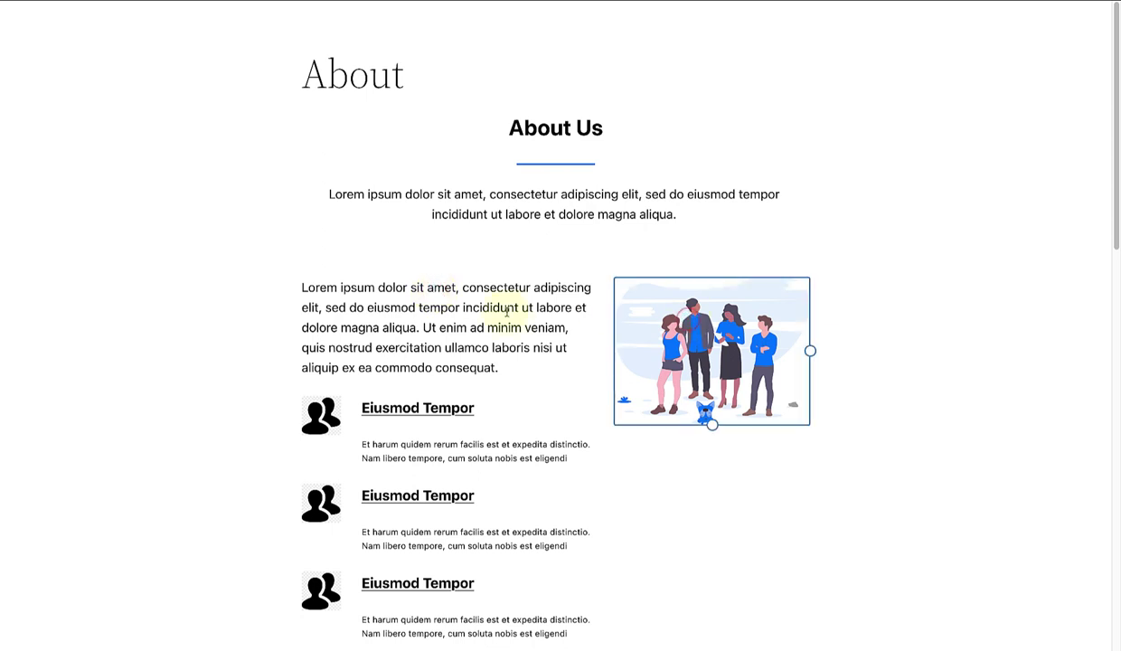
pyautogui.click(466, 216)
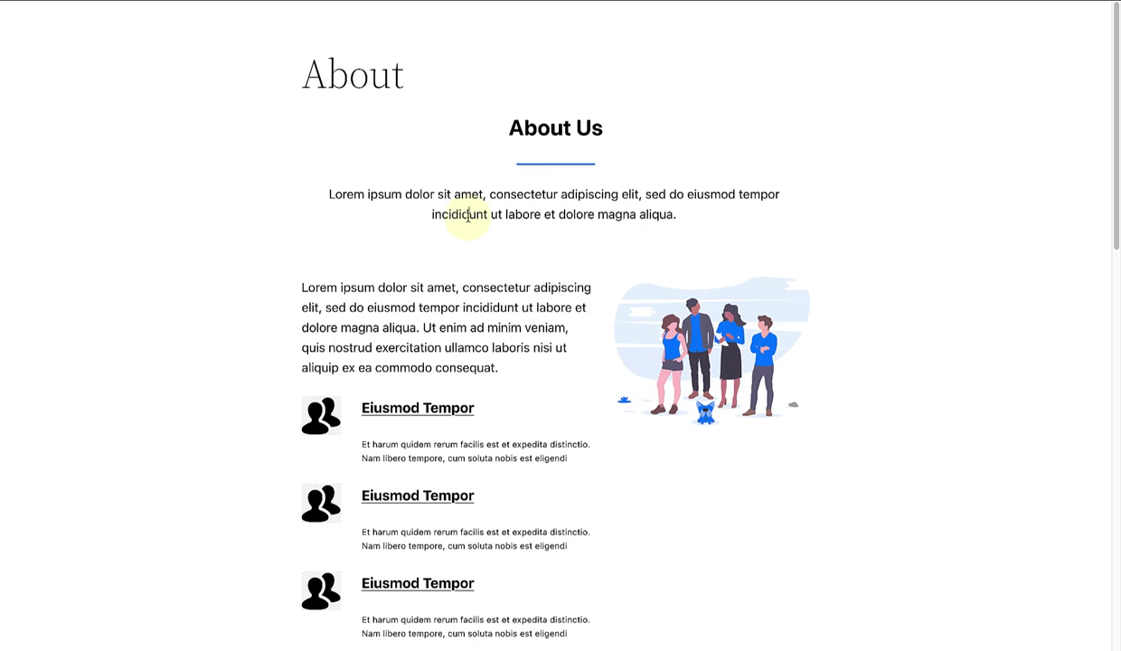
# End the paragraph after 'consequat.' with 'Lorem Ipsum is dummy text.' and select the Voluptatem illustration
pyautogui.click(508, 373)
pyautogui.write('Lorem')
pyautogui.write(' Ipsum is dummy text.')
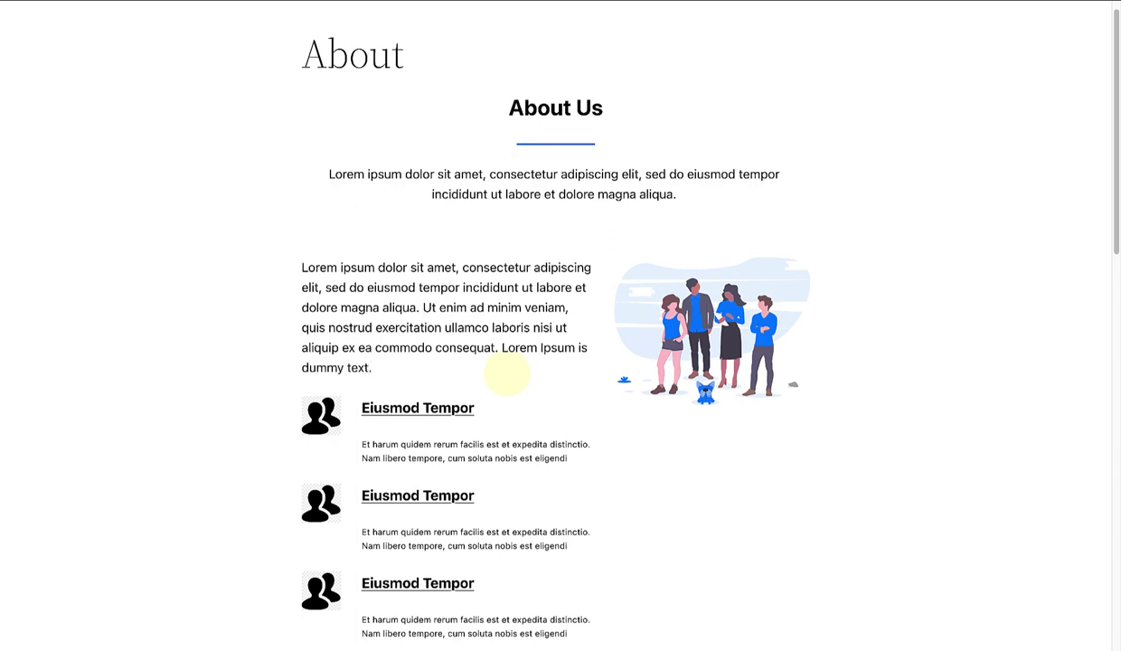
pyautogui.scroll(-8, 583, 371)
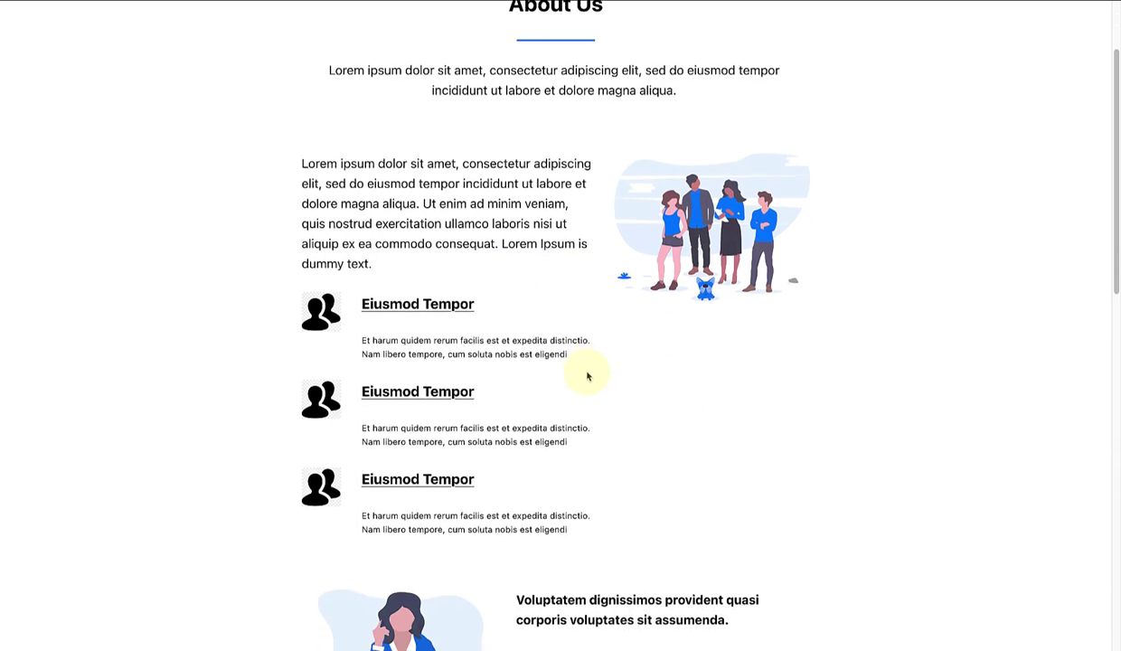
pyautogui.scroll(-6, 586, 372)
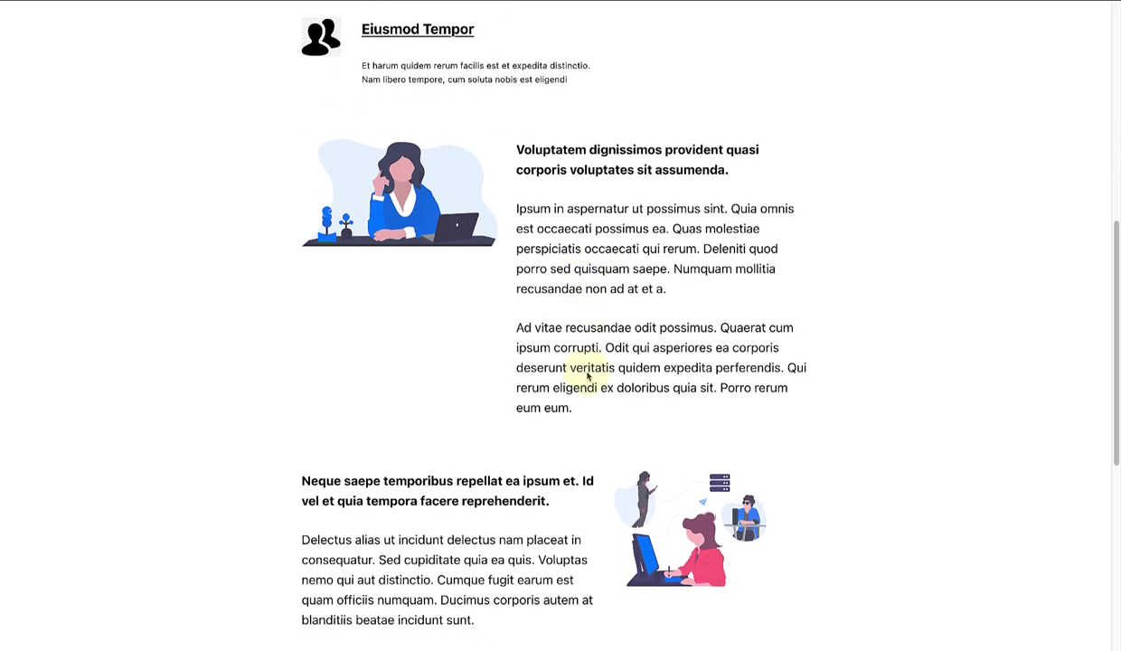
pyautogui.click(663, 413)
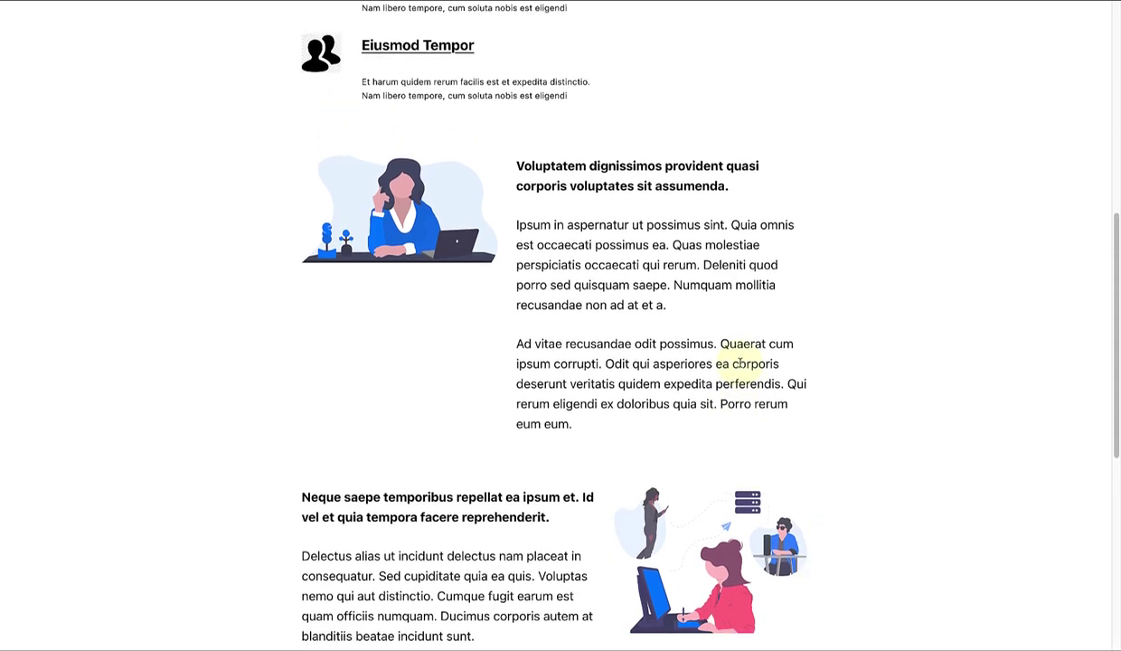
# Add a /columns block after the 'eum eum.' paragraph, delete it, and return to the top
pyautogui.scroll(-2, 740, 362)
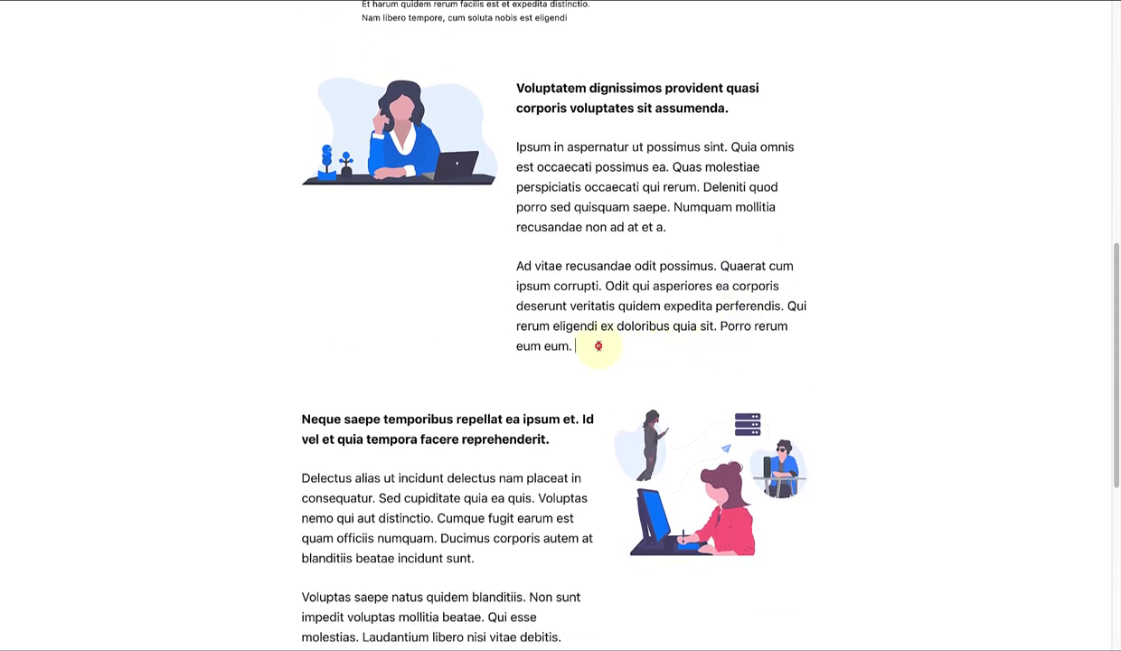
pyautogui.click(598, 346)
pyautogui.press('Return')
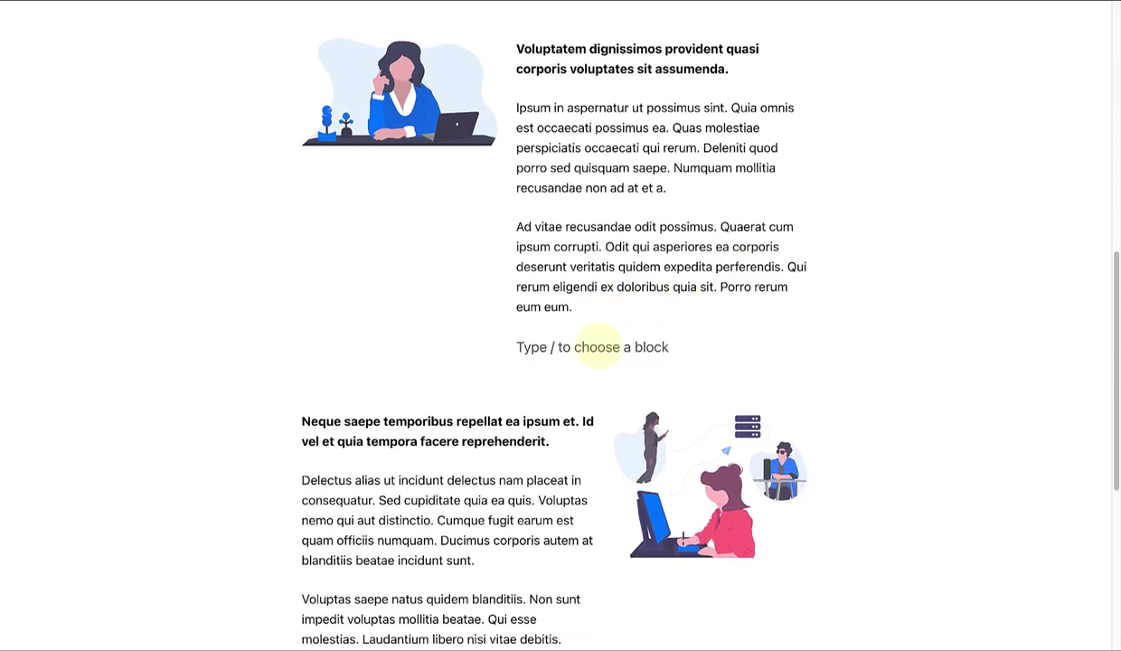
pyautogui.write('/columns')
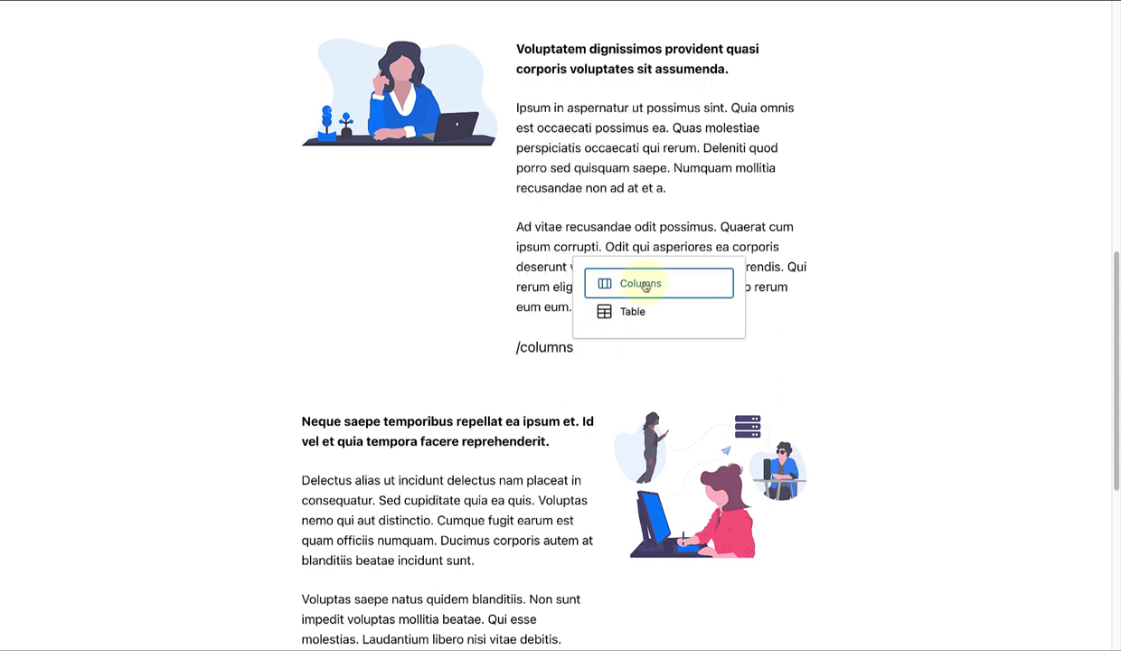
pyautogui.moveTo(575, 347); pyautogui.dragTo(495, 346)
pyautogui.press('BackSpace')
pyautogui.press('BackSpace')
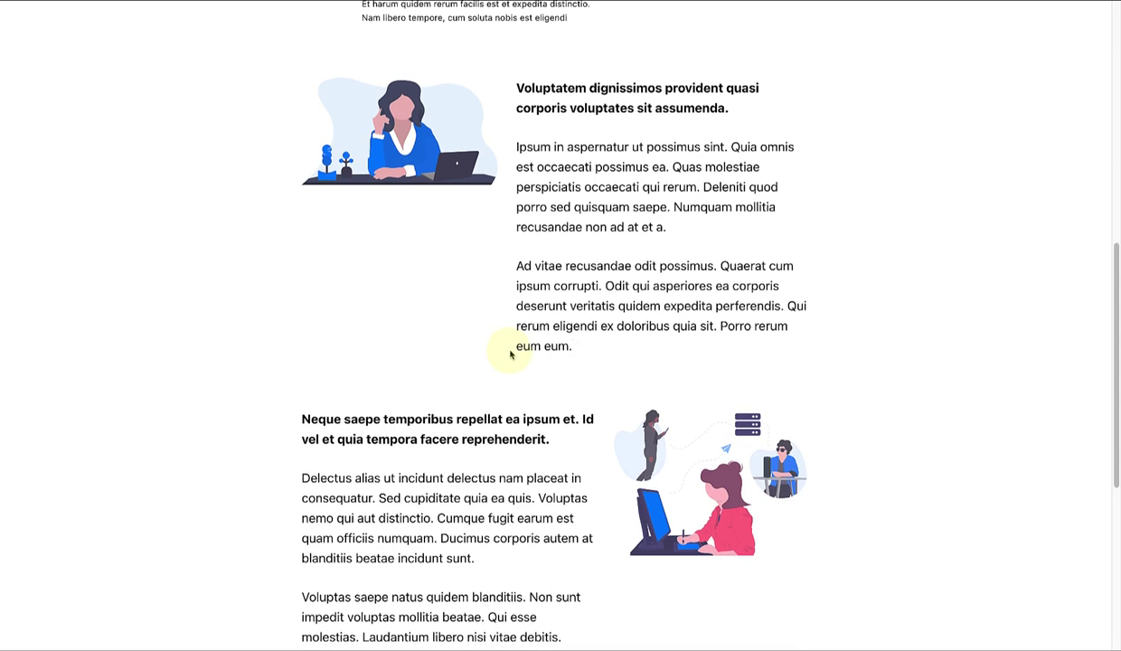
pyautogui.scroll(10, 509, 354)
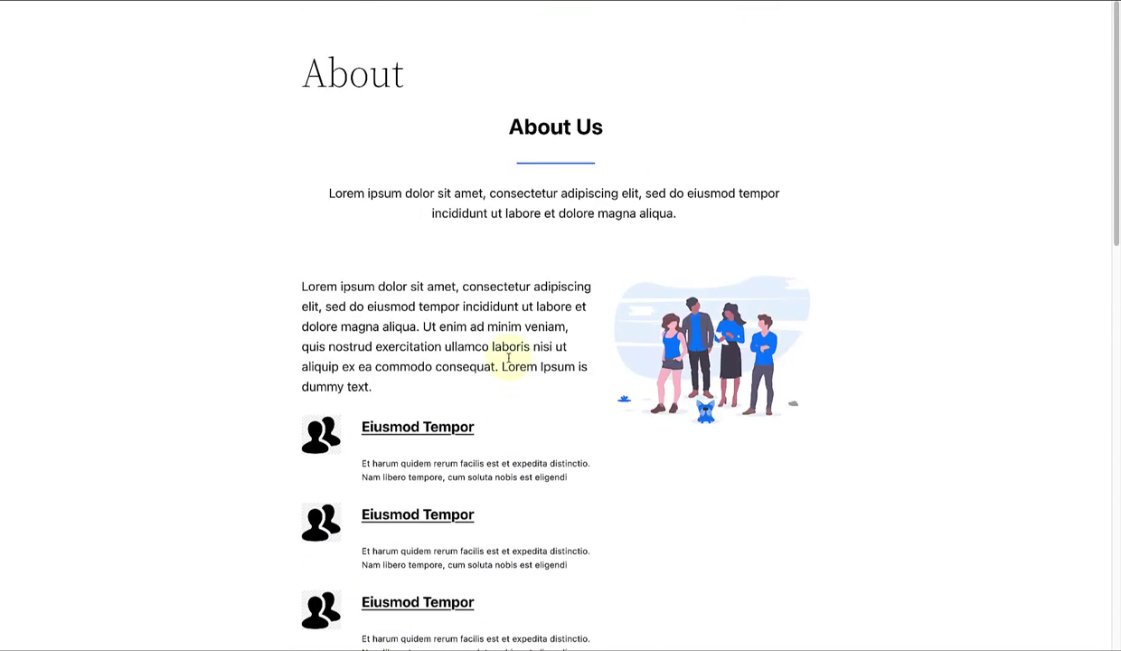
pyautogui.moveTo(828, 21)
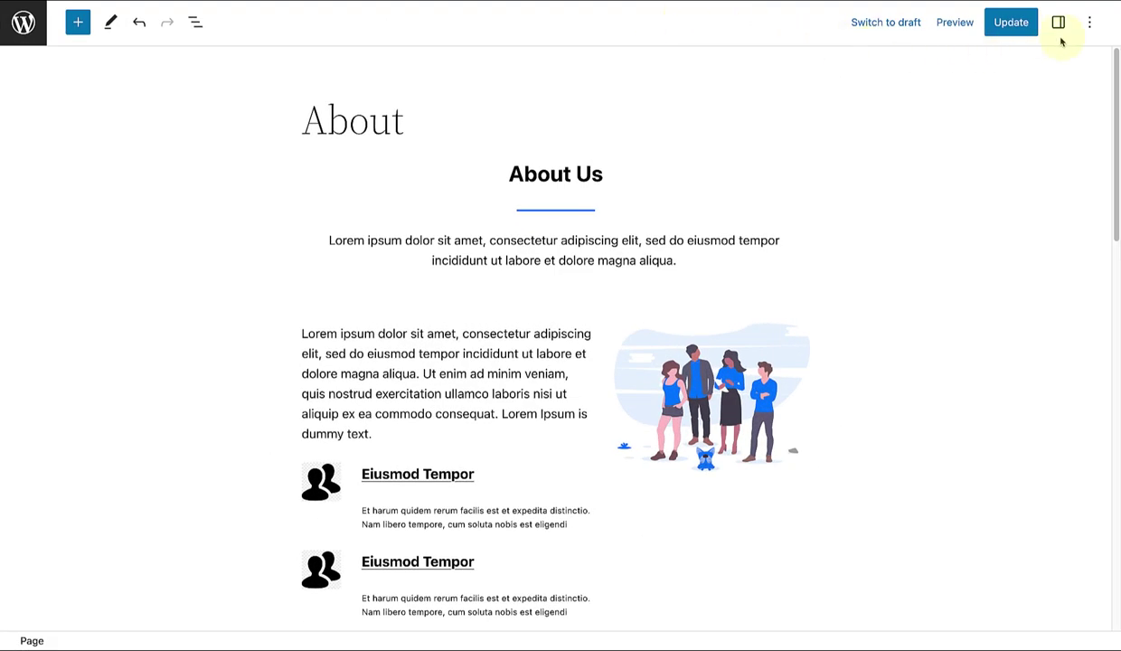
pyautogui.click(1088, 23)
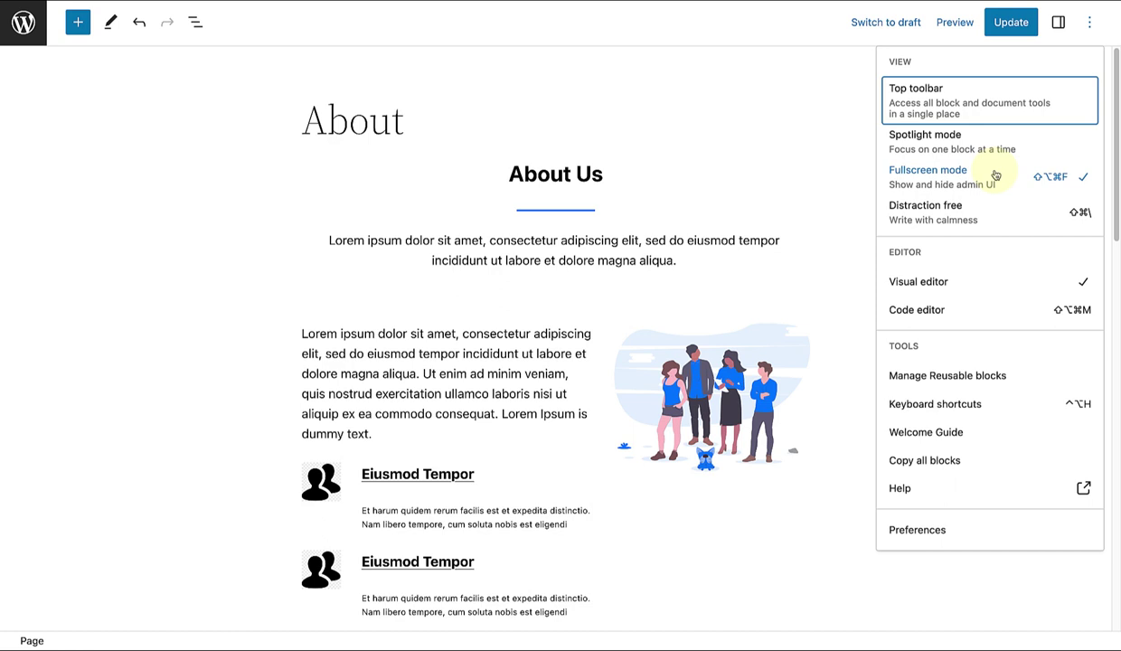
pyautogui.click(995, 174)
pyautogui.click(755, 295)
pyautogui.scroll(-5, 755, 294)
pyautogui.scroll(-1, 755, 295)
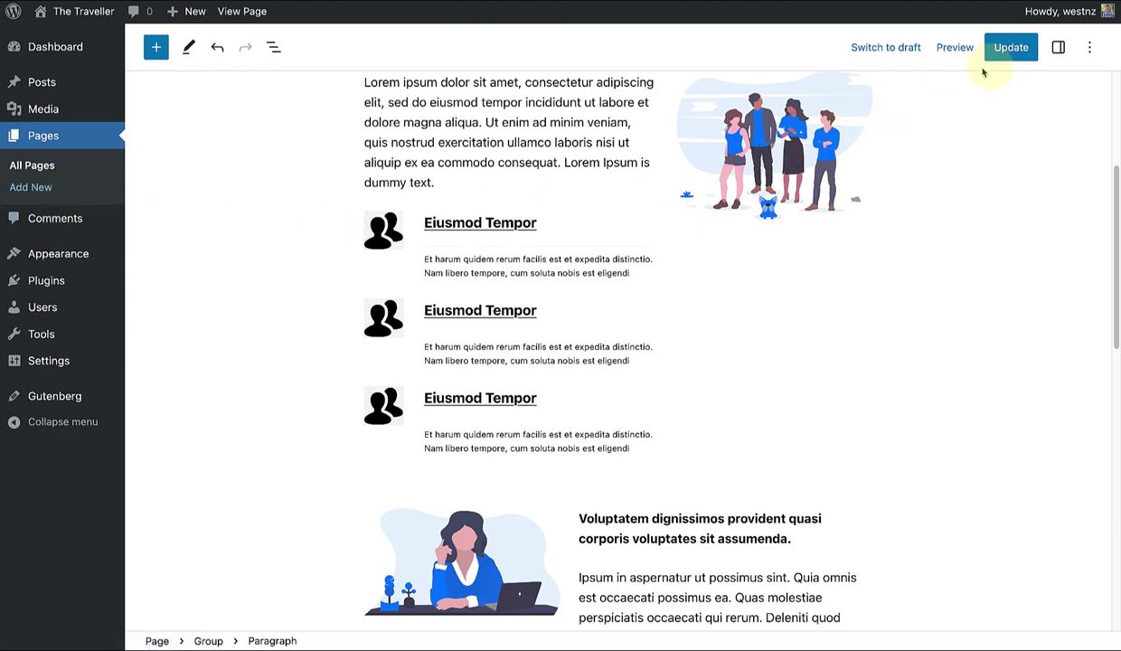
pyautogui.click(1086, 50)
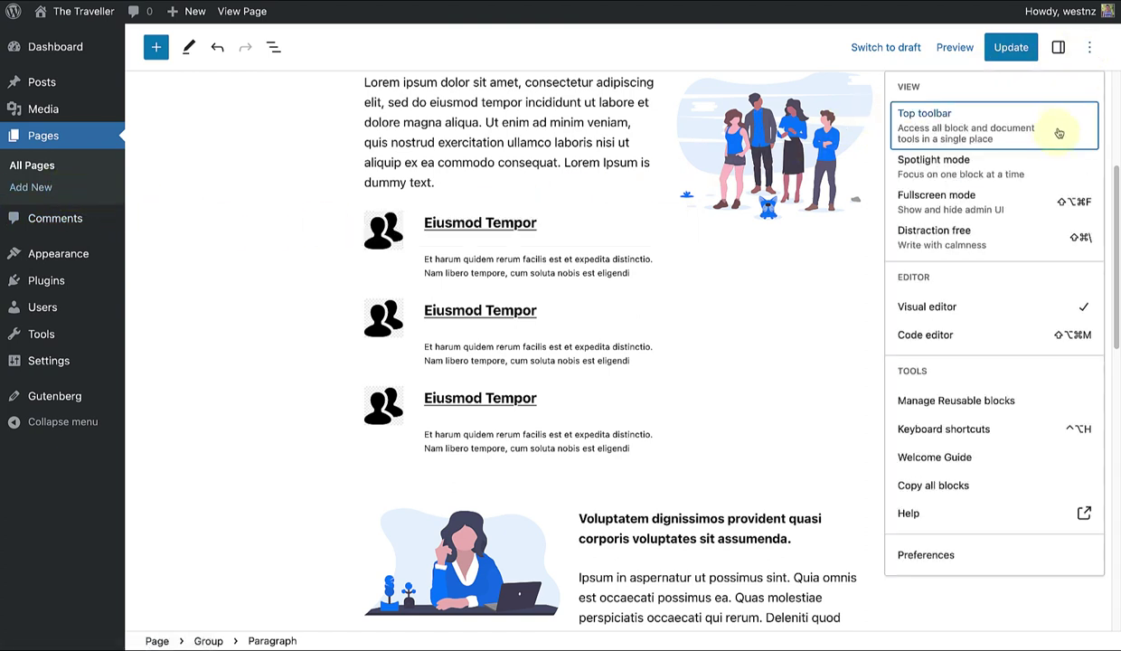
pyautogui.click(1033, 197)
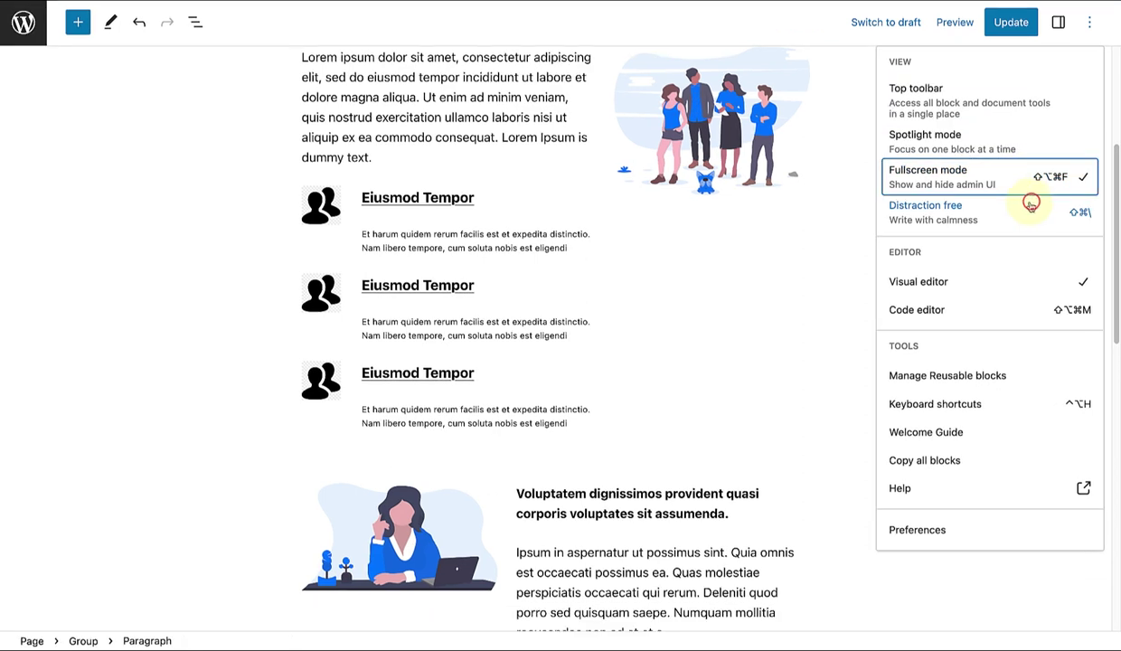
pyautogui.click(775, 239)
pyautogui.scroll(3, 774, 239)
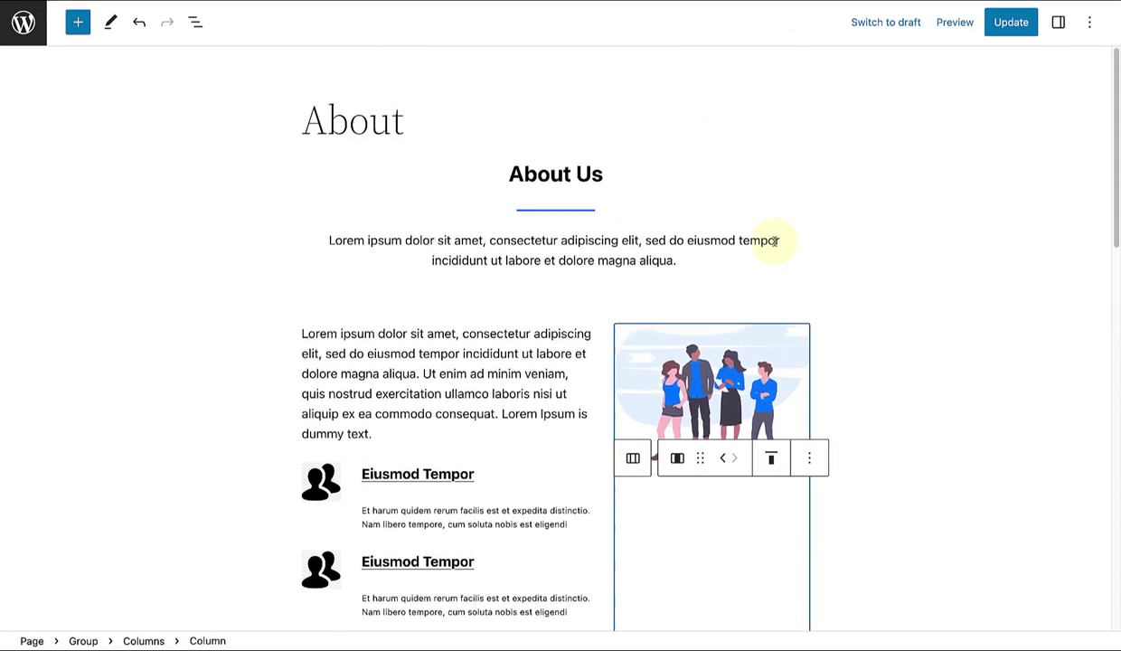
# Enable Spotlight mode under View, then focus the team illustration block
pyautogui.click(657, 26)
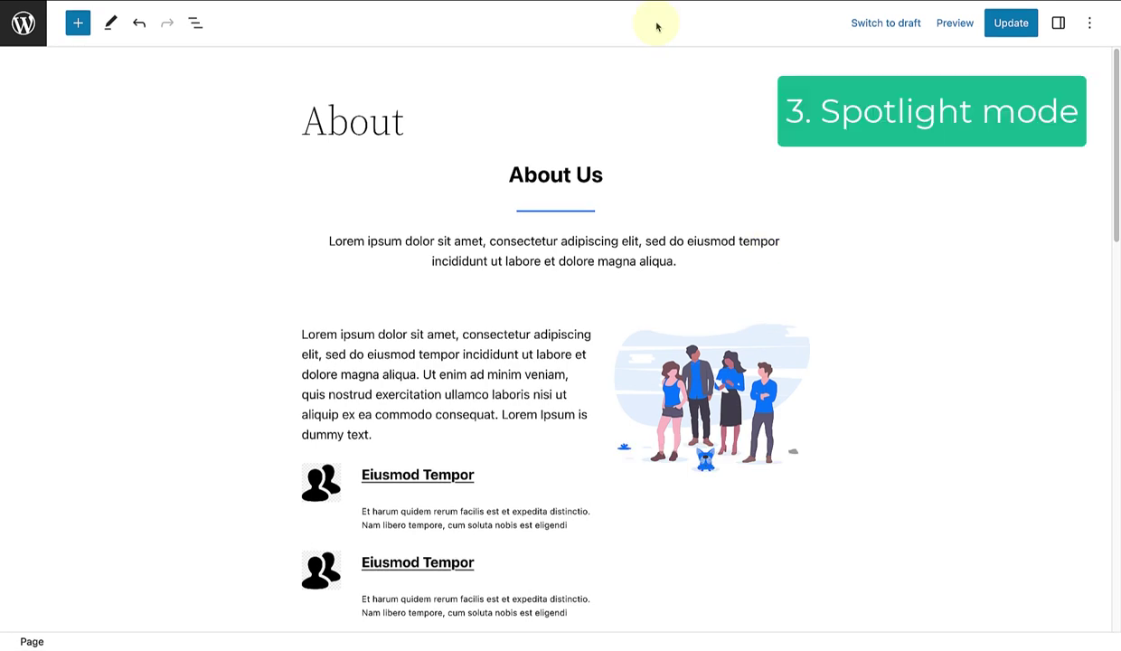
pyautogui.click(1089, 23)
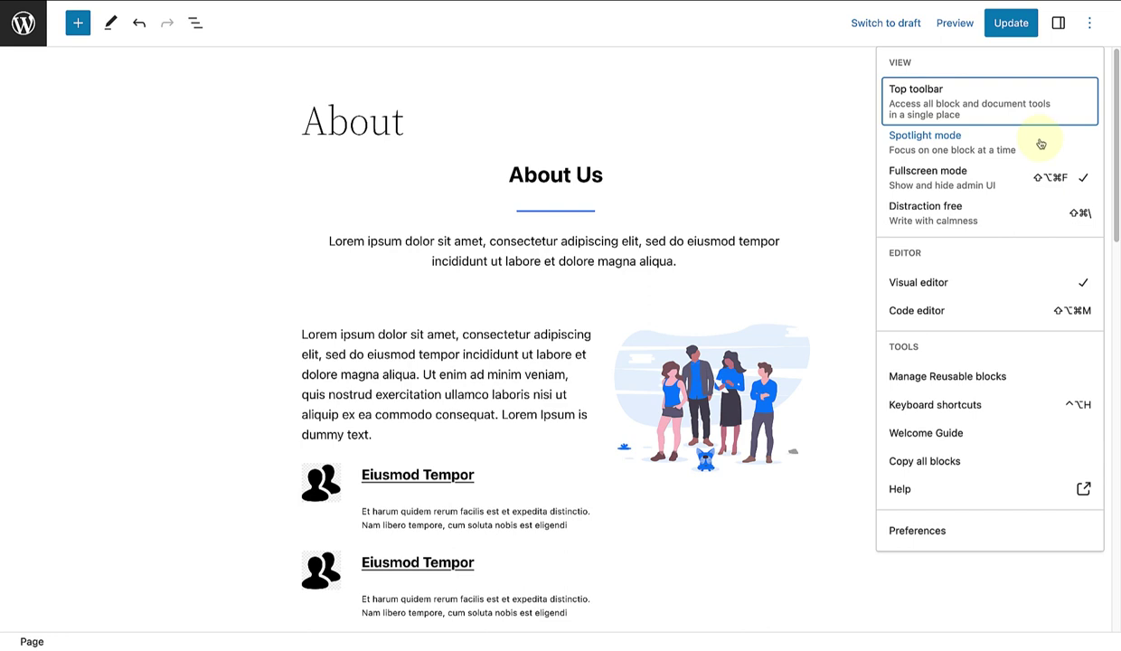
pyautogui.click(1041, 143)
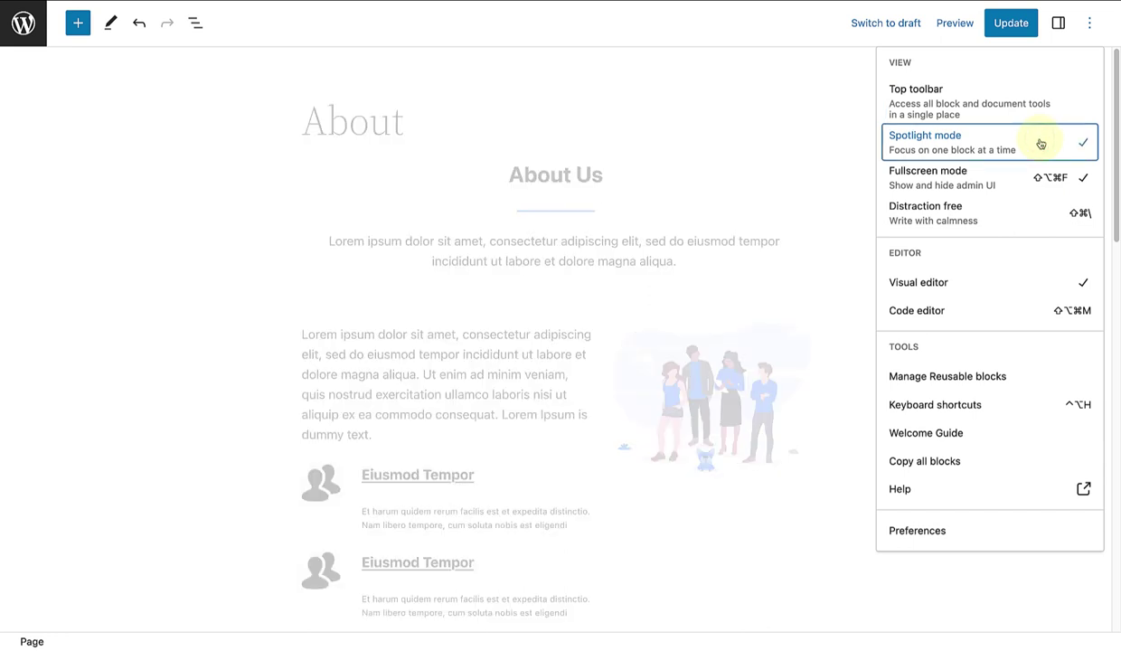
pyautogui.click(695, 367)
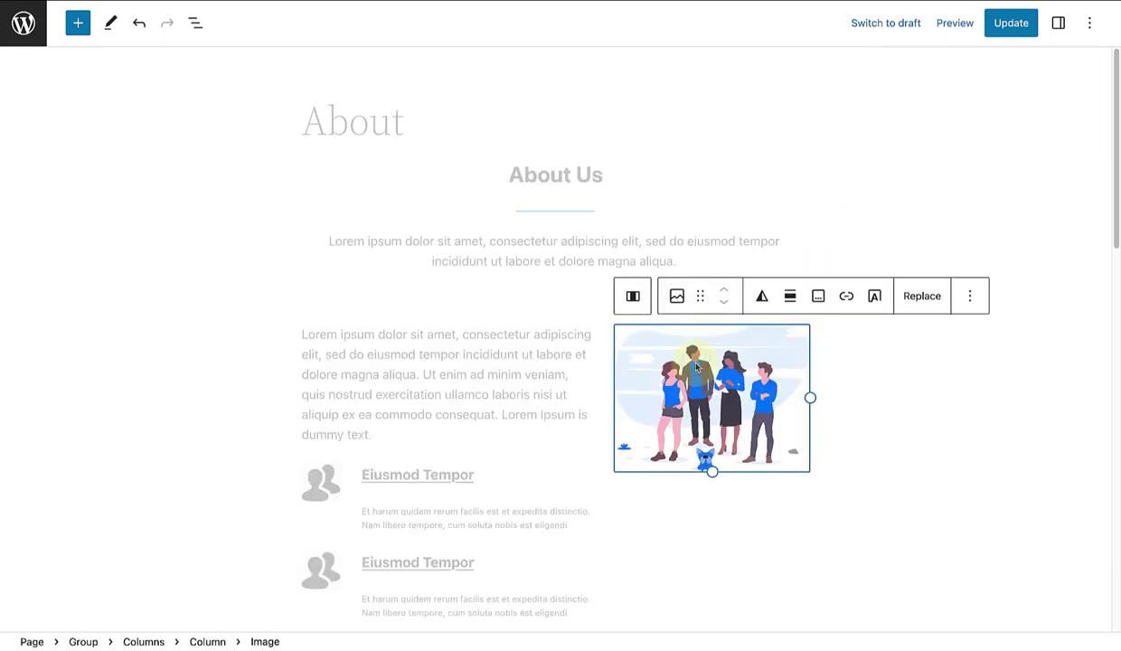
# Append 'Spotlight Mode!' after 'aliqua.' in the intro paragraph and save the About page
pyautogui.click(447, 372)
pyautogui.click(683, 261)
pyautogui.write('Spotlight Mode!')
pyautogui.hotkey('ctrl', 's')
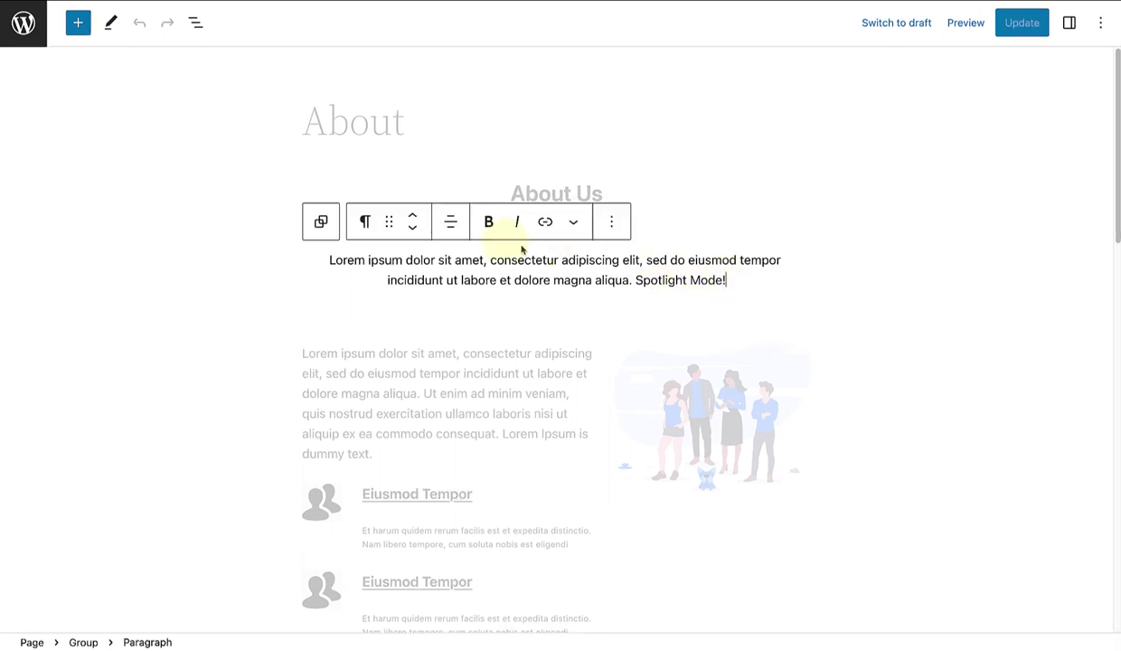
# Leave the editor via the WordPress logo and go to Appearance > Editor
pyautogui.click(20, 23)
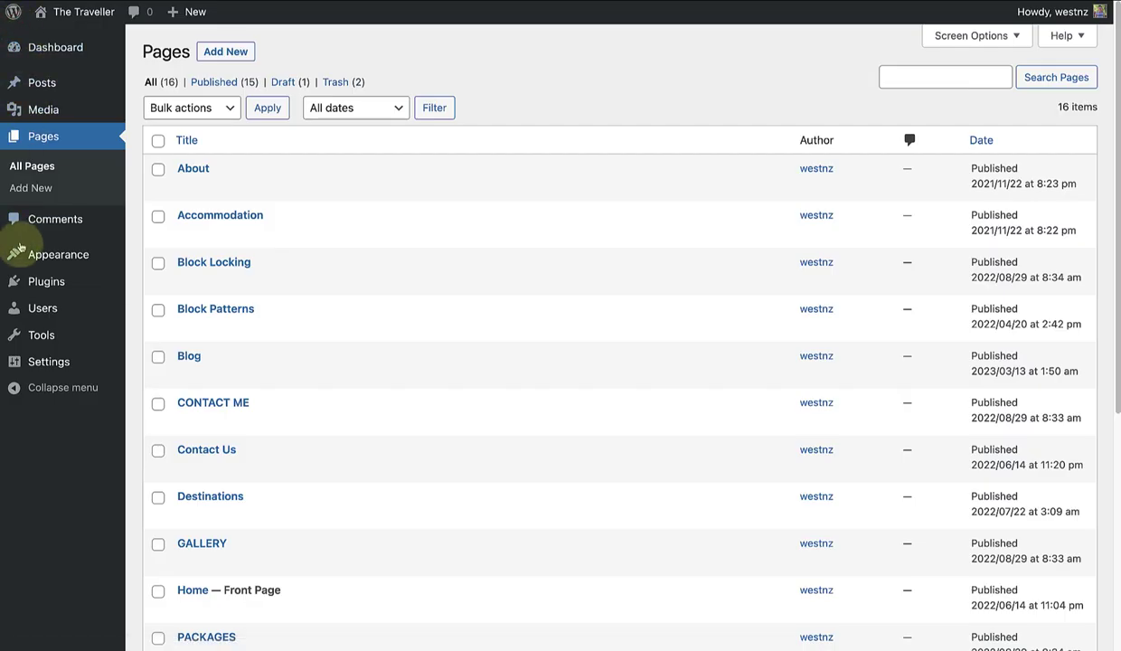
pyautogui.moveTo(82, 254)
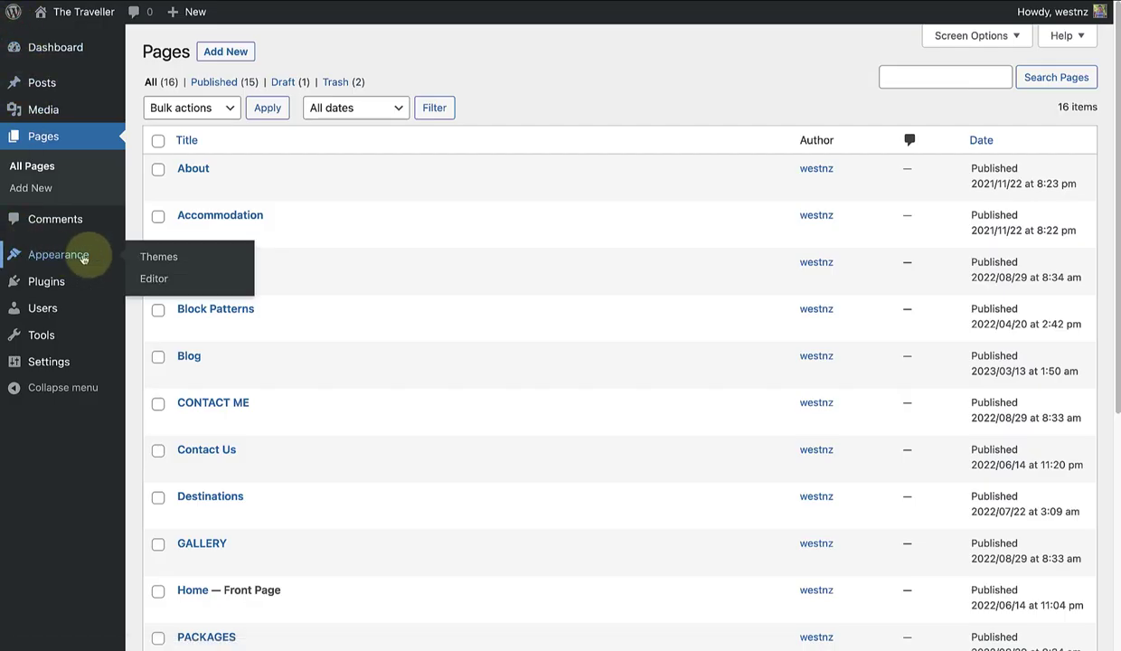
pyautogui.click(154, 279)
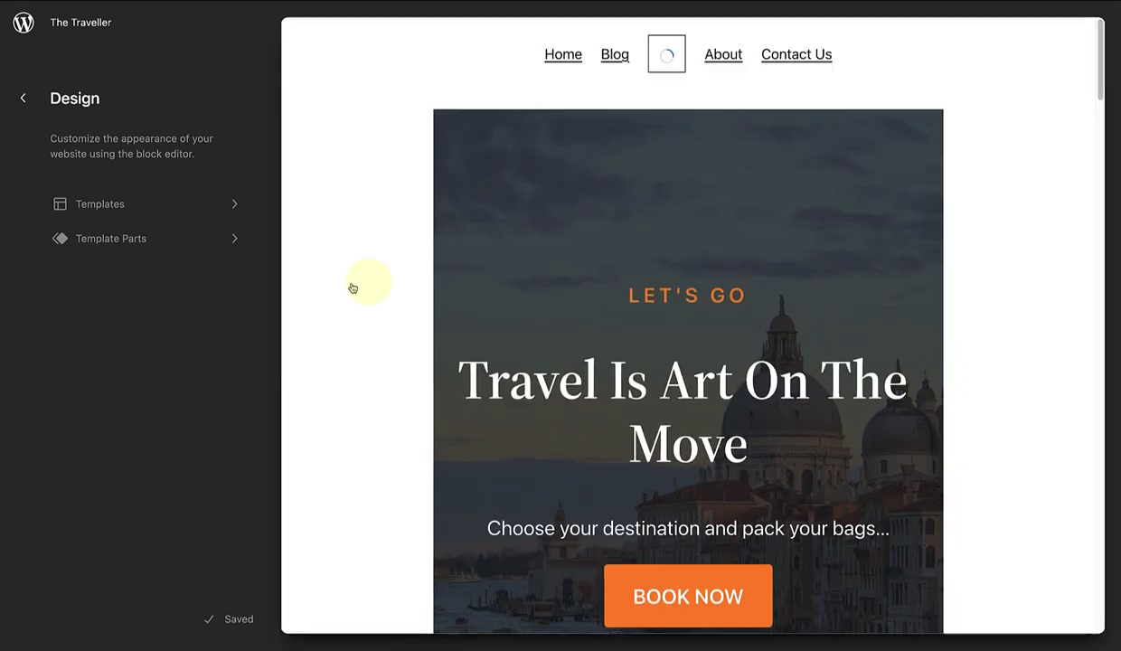
# Open the previewed Page template in the full editor and show its Options menu
pyautogui.click(462, 274)
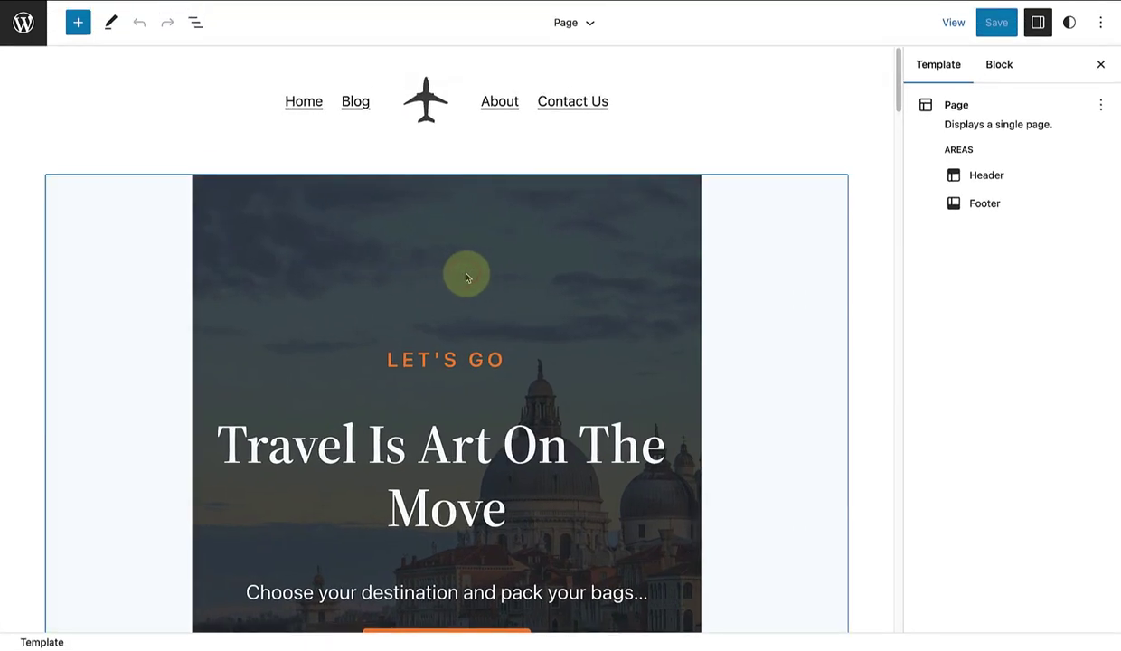
pyautogui.click(1101, 25)
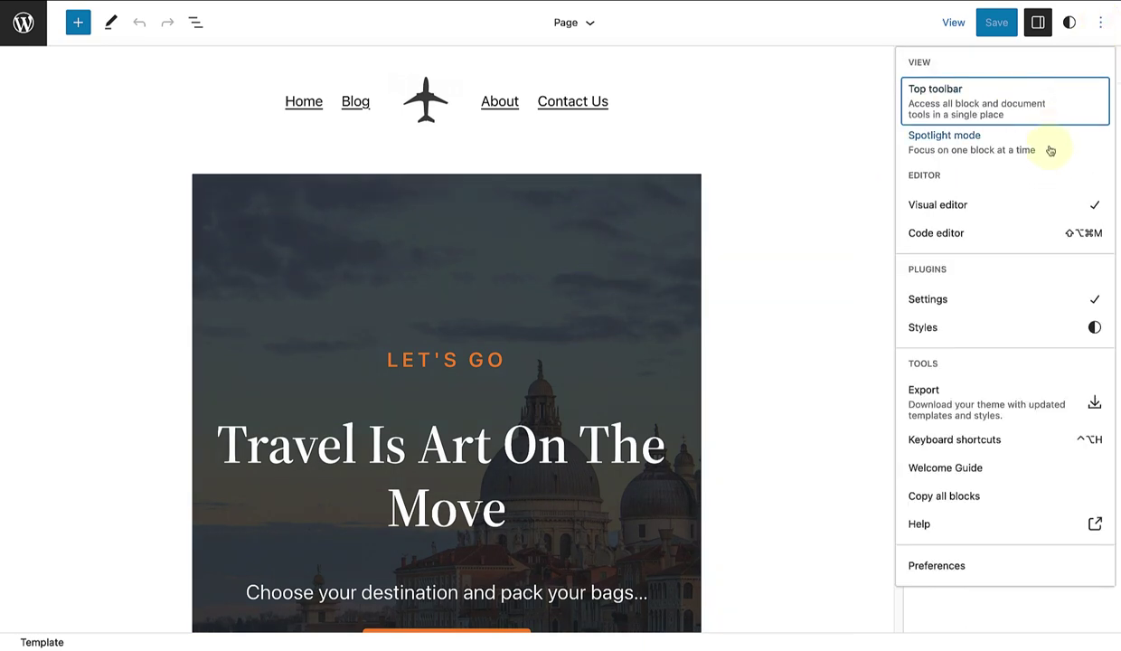
# Enable Spotlight mode and focus the content area, 'Travel Is Art On The Move' heading and BOOK NOW button
pyautogui.click(1050, 150)
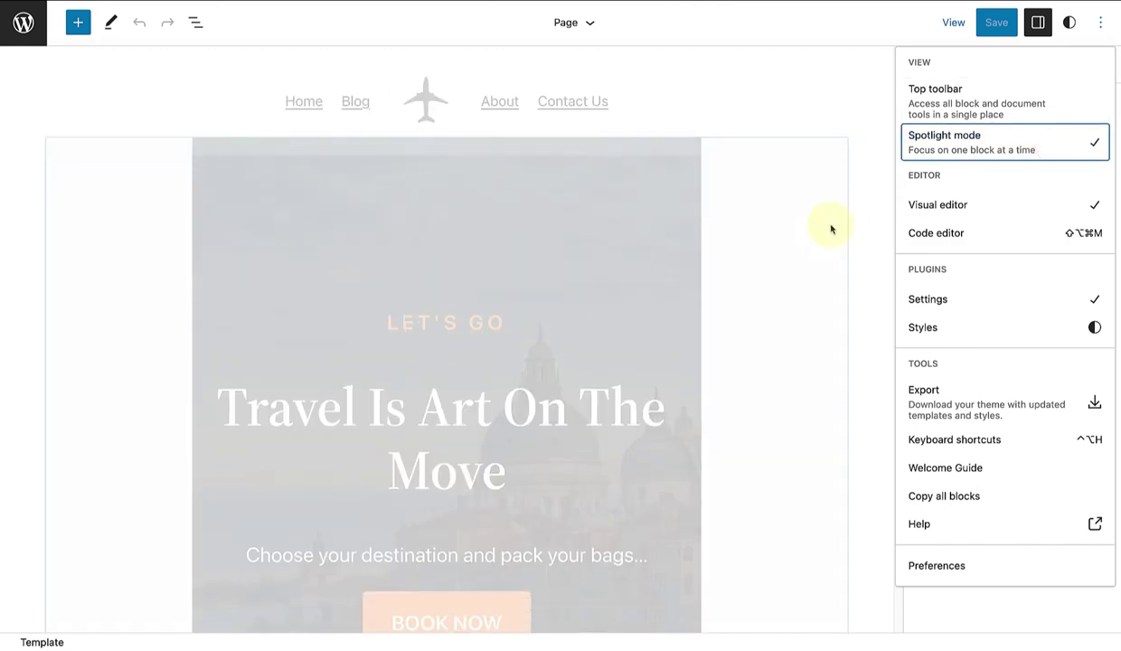
pyautogui.click(643, 260)
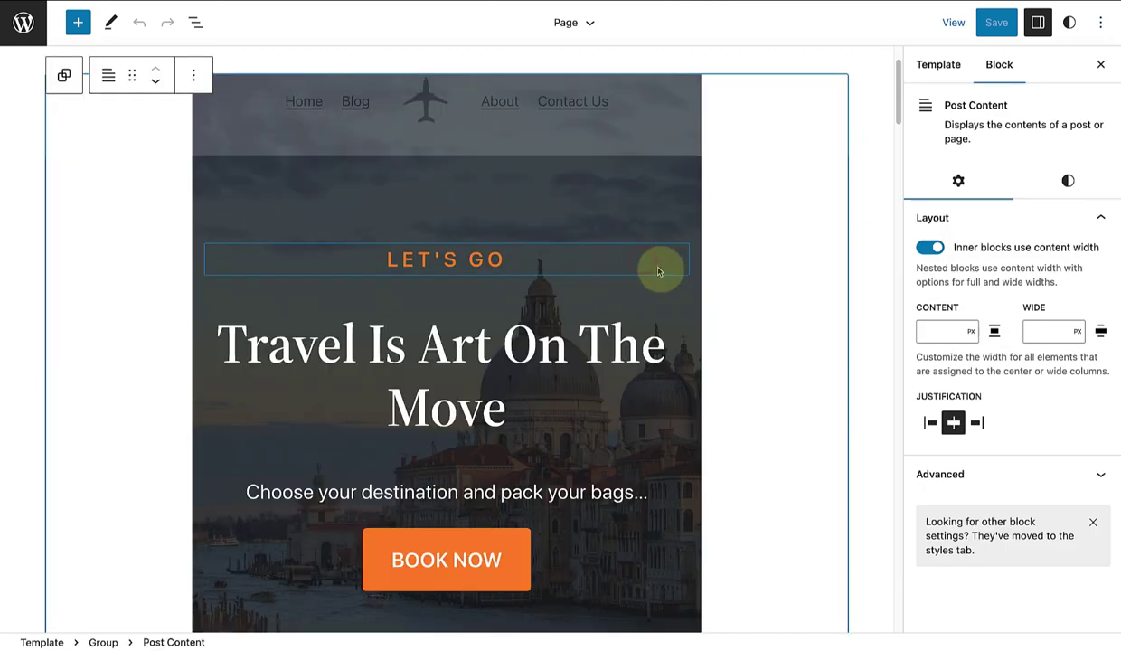
pyautogui.click(441, 341)
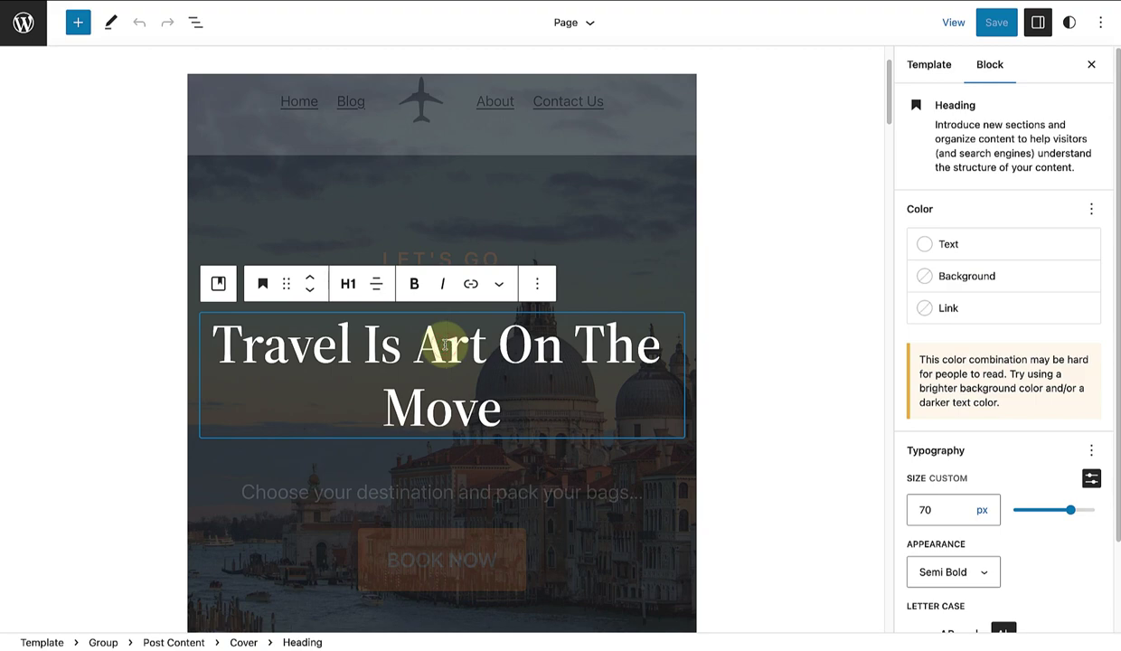
pyautogui.scroll(-5, 445, 346)
pyautogui.click(440, 352)
# Focus the camel photo, London, England photo and caption, and '- 20% discount' button in turn
pyautogui.scroll(-6, 440, 351)
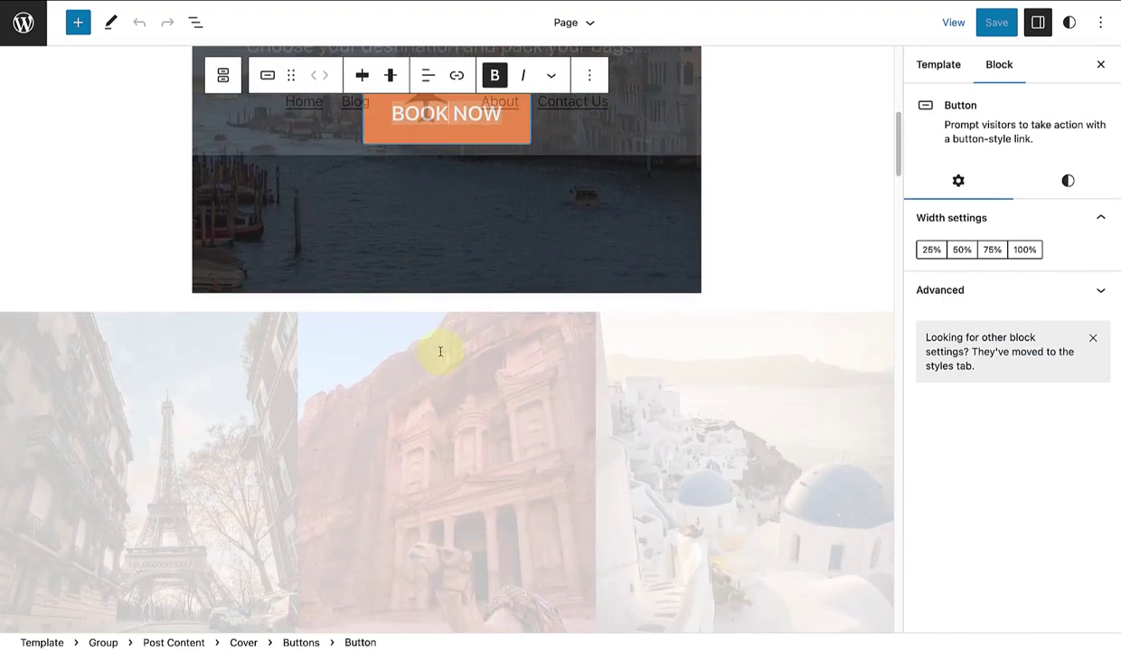
pyautogui.click(438, 357)
pyautogui.scroll(-8, 432, 372)
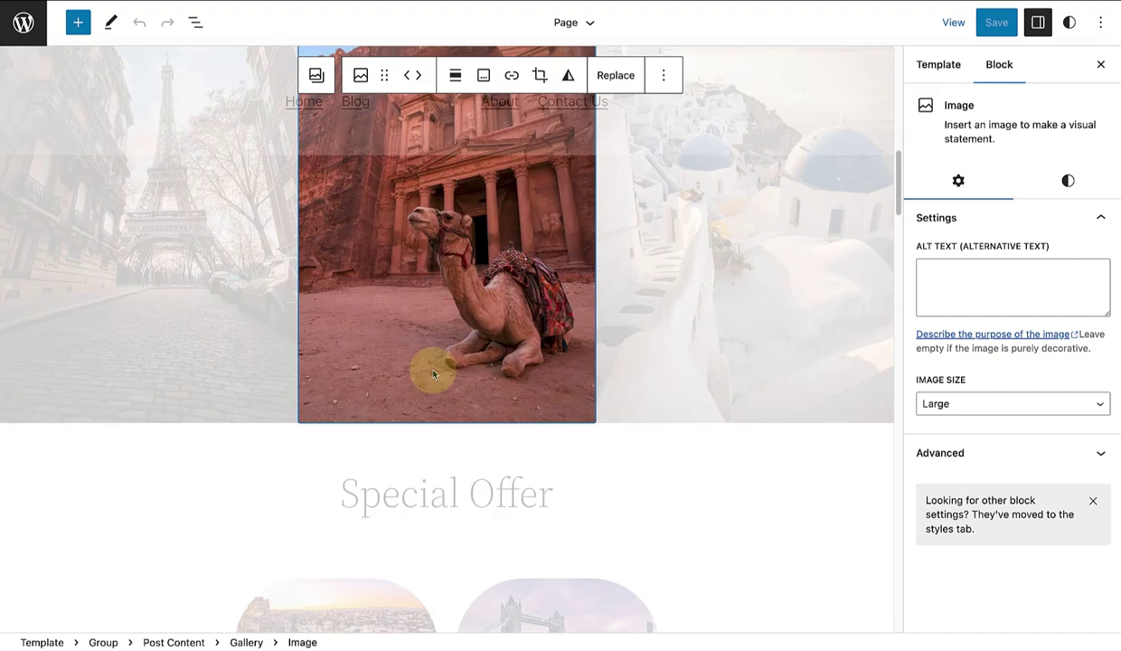
pyautogui.scroll(-7, 433, 372)
pyautogui.click(517, 363)
pyautogui.click(584, 450)
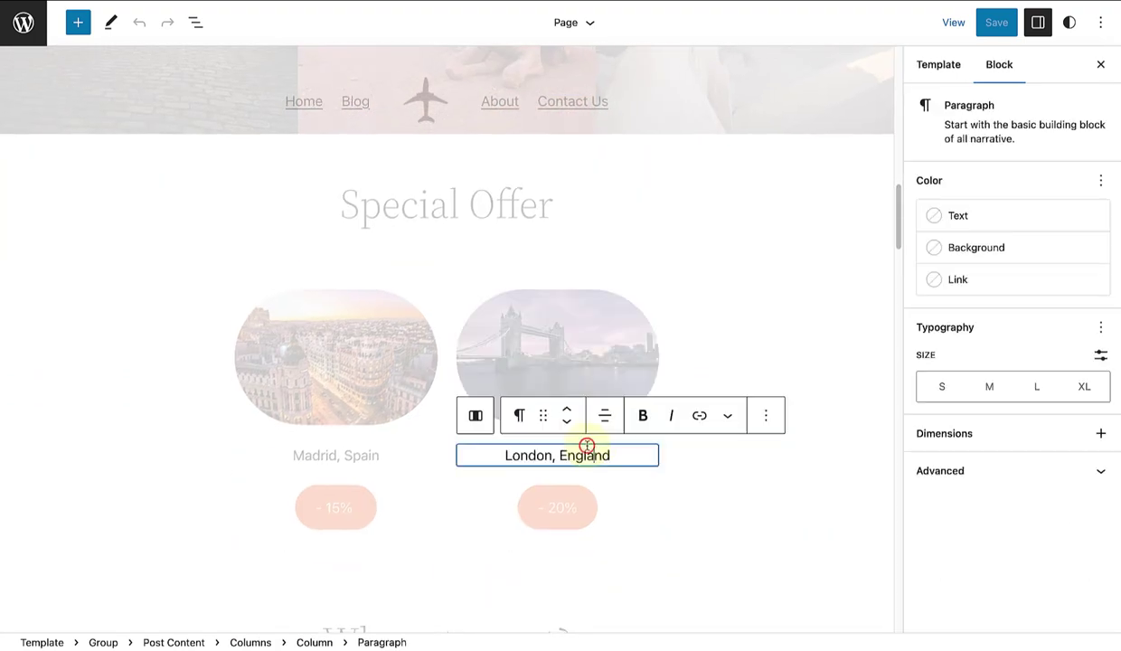
pyautogui.click(585, 504)
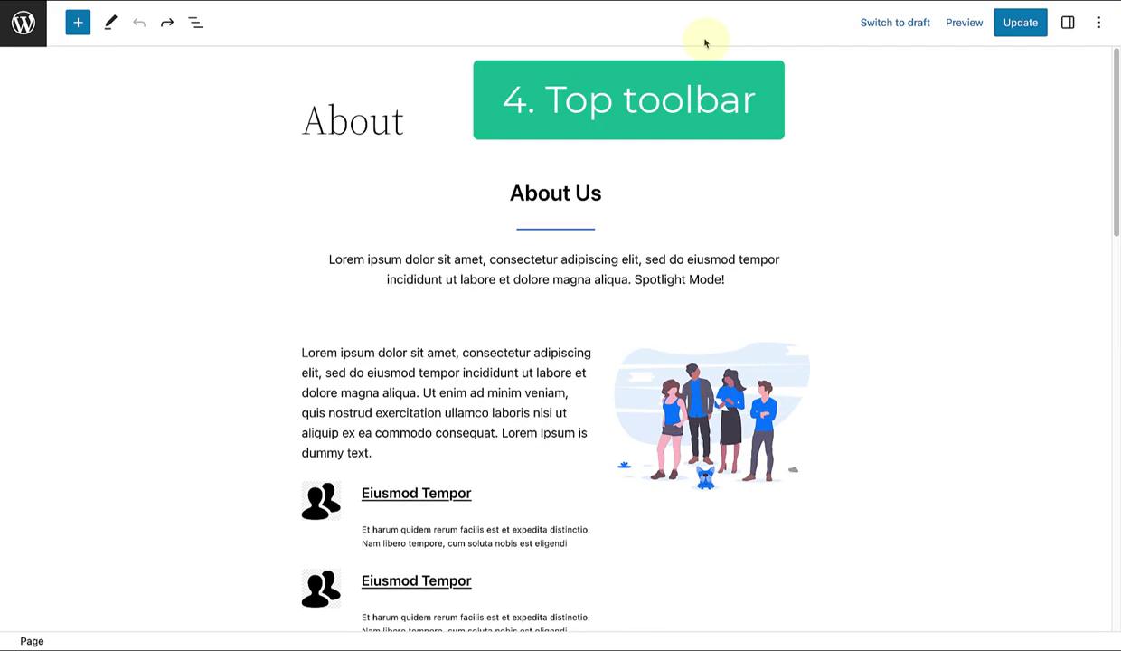
pyautogui.click(1098, 23)
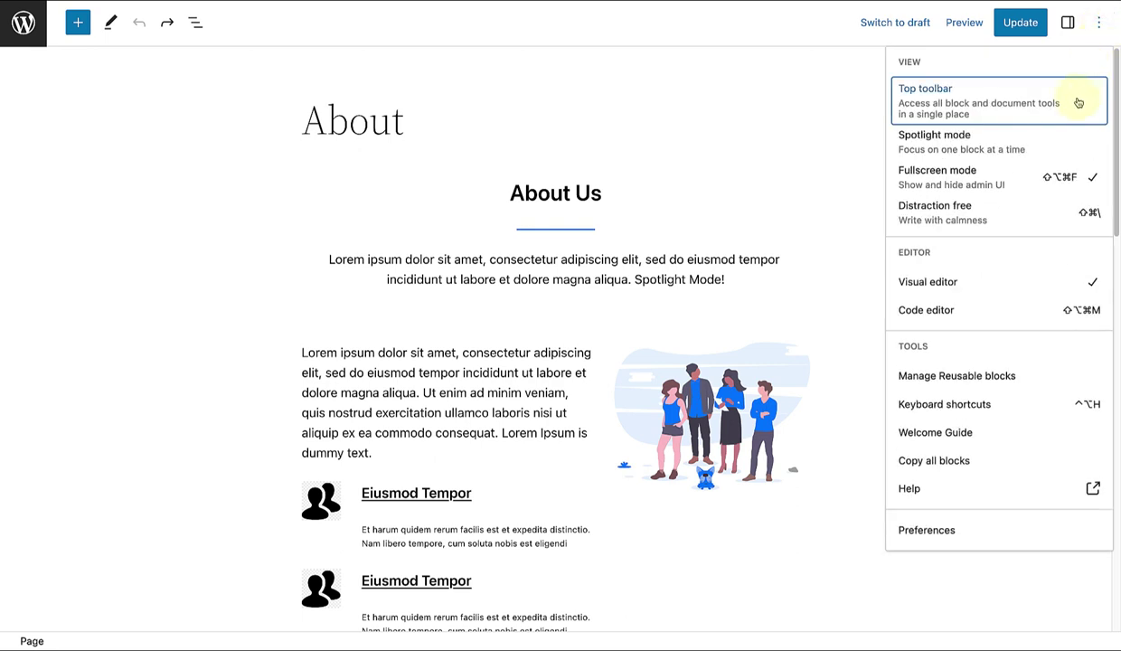
pyautogui.click(1078, 101)
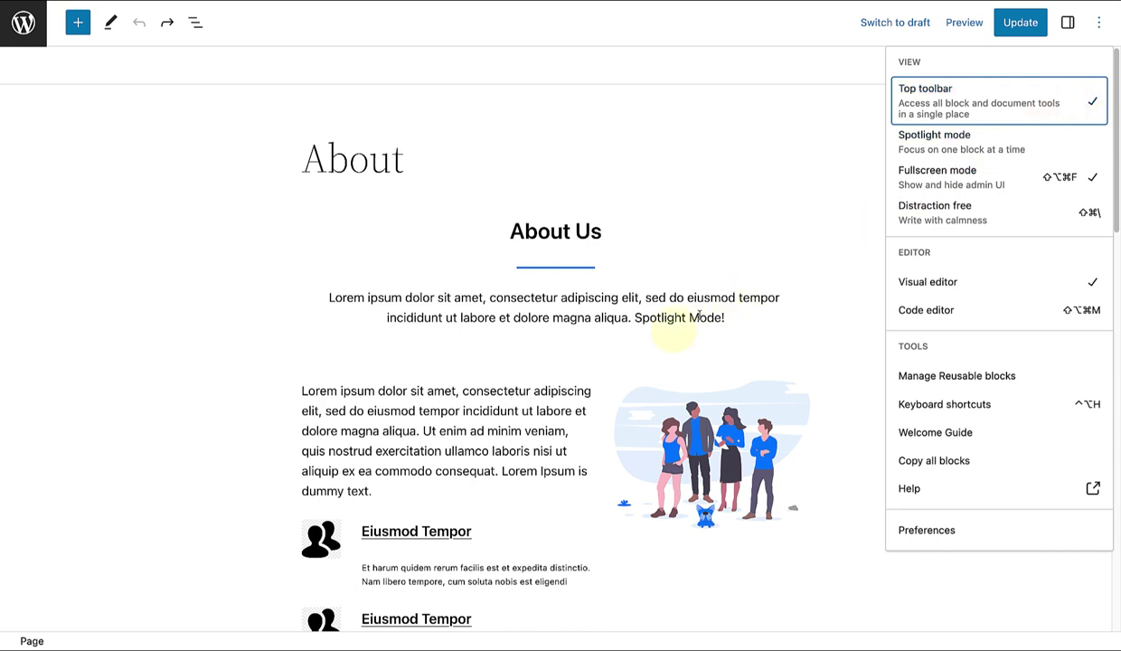
pyautogui.click(505, 411)
pyautogui.scroll(-4, 503, 413)
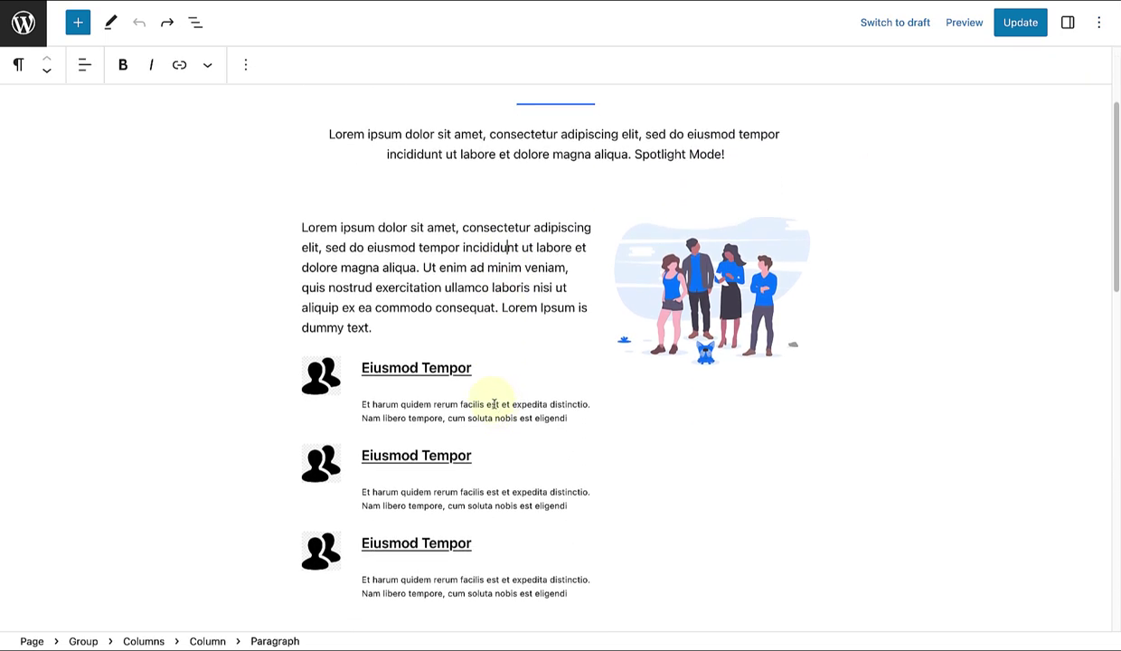
pyautogui.moveTo(407, 330); pyautogui.dragTo(296, 231)
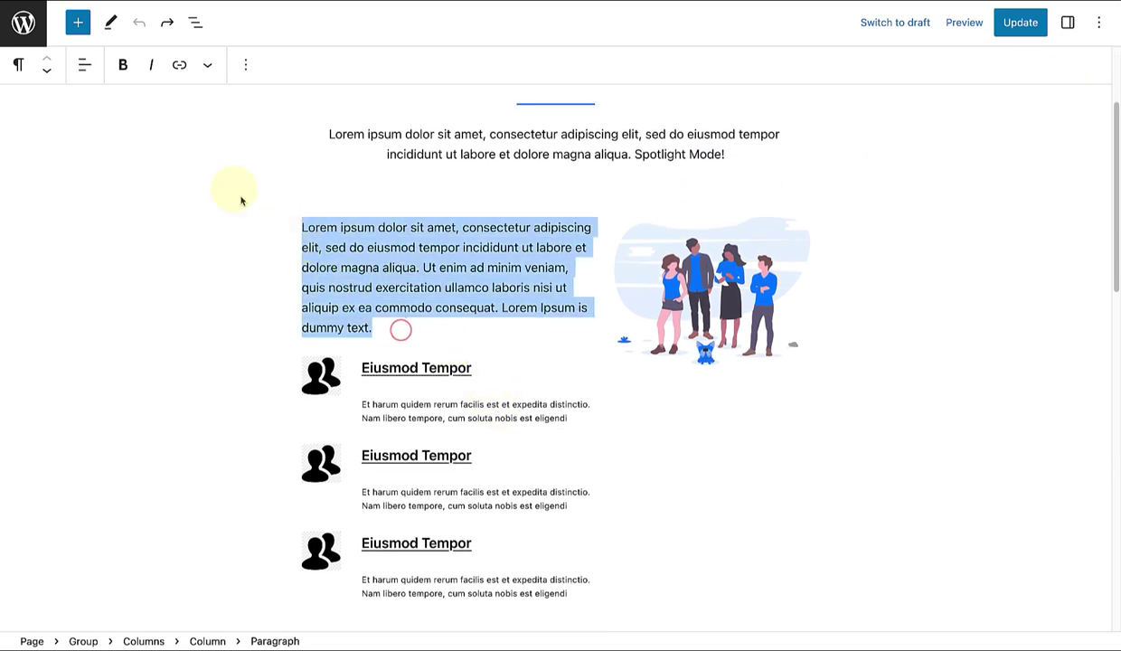
pyautogui.click(122, 66)
pyautogui.click(151, 65)
pyautogui.click(691, 257)
pyautogui.click(198, 66)
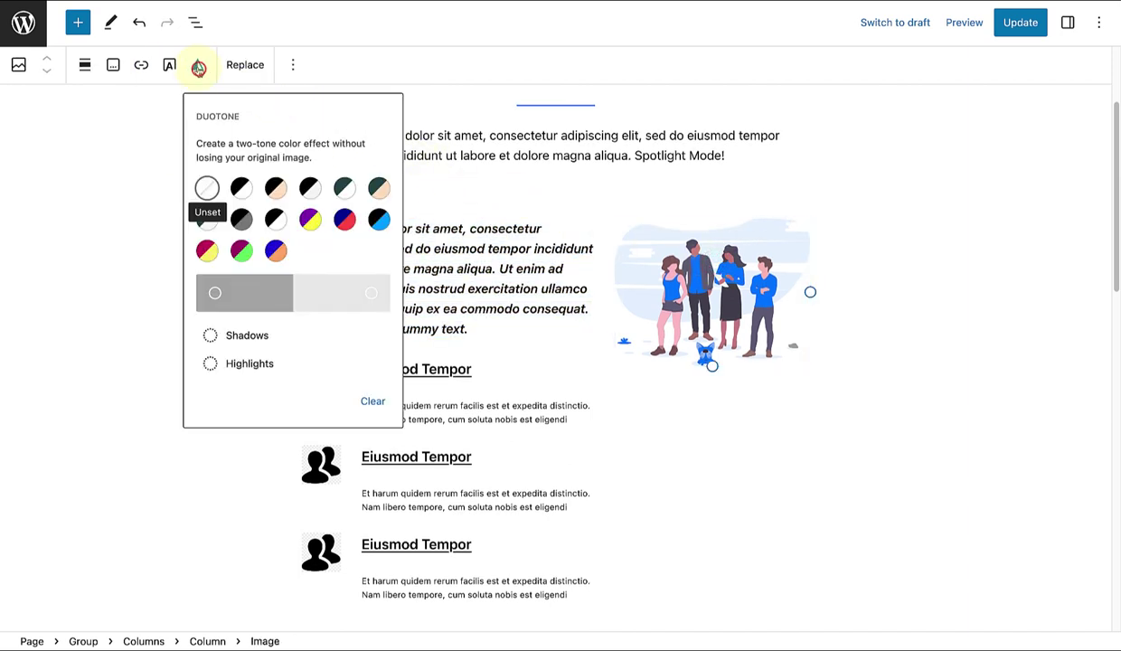
pyautogui.click(380, 189)
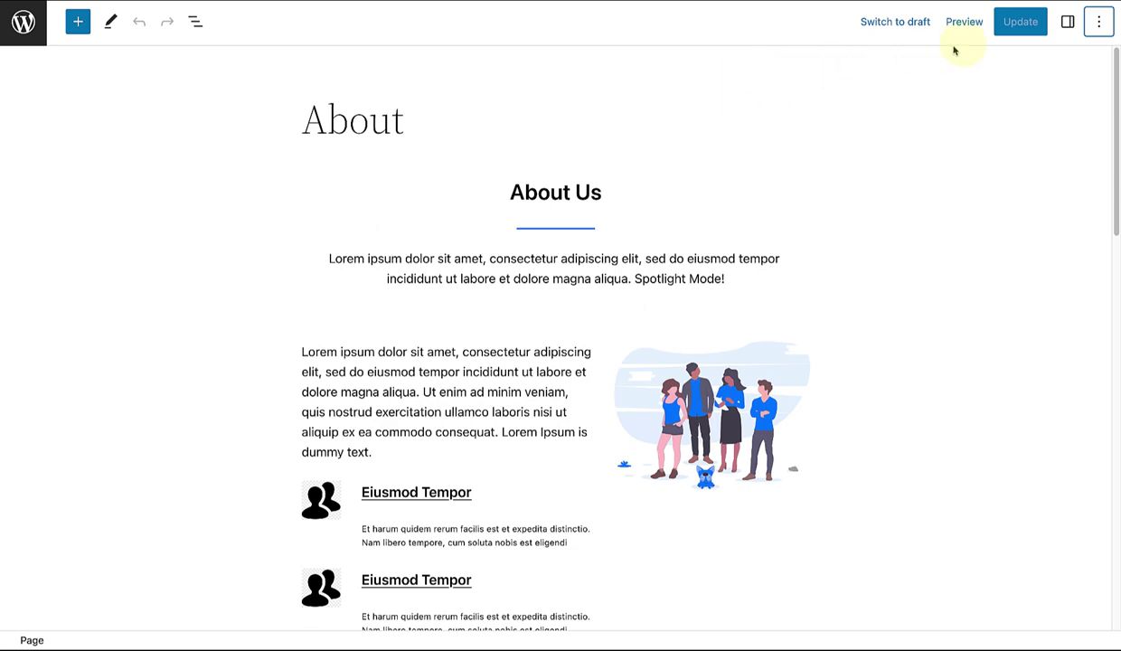
# Switch on 'Always open list view' in Preferences > General and close the dialog
pyautogui.click(1097, 21)
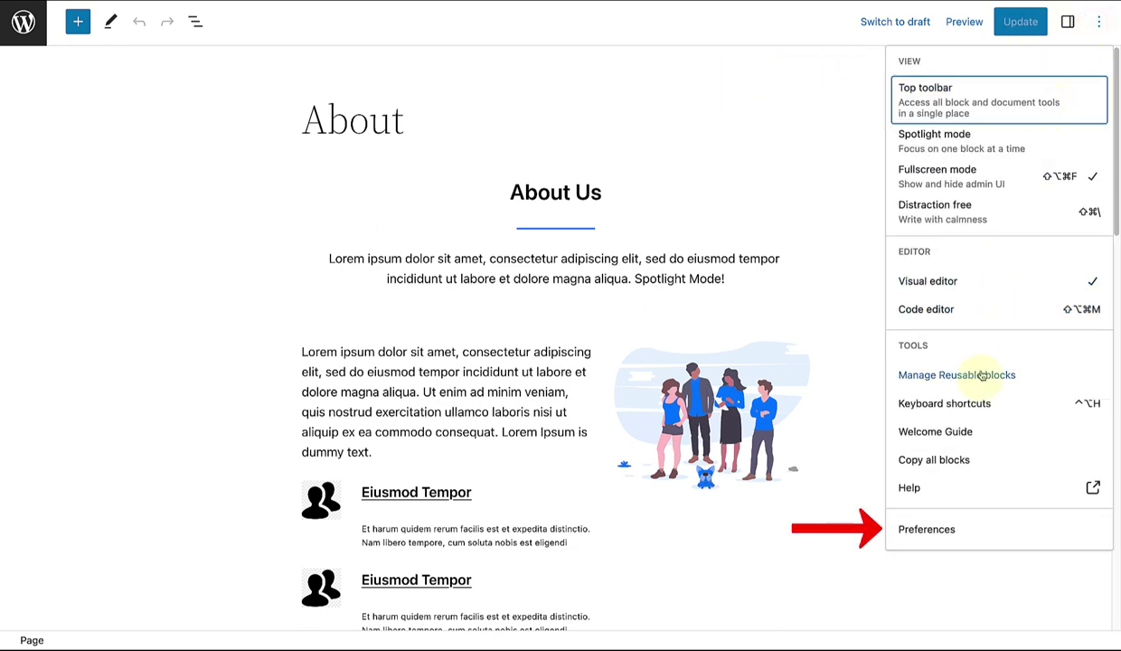
pyautogui.click(926, 526)
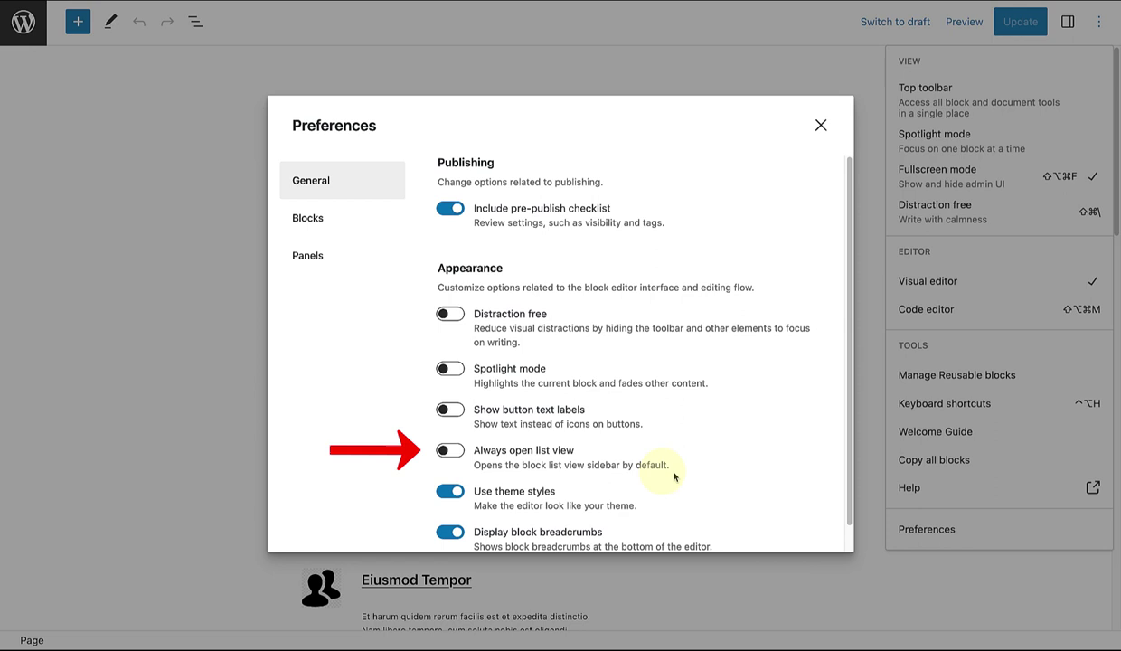
pyautogui.click(443, 452)
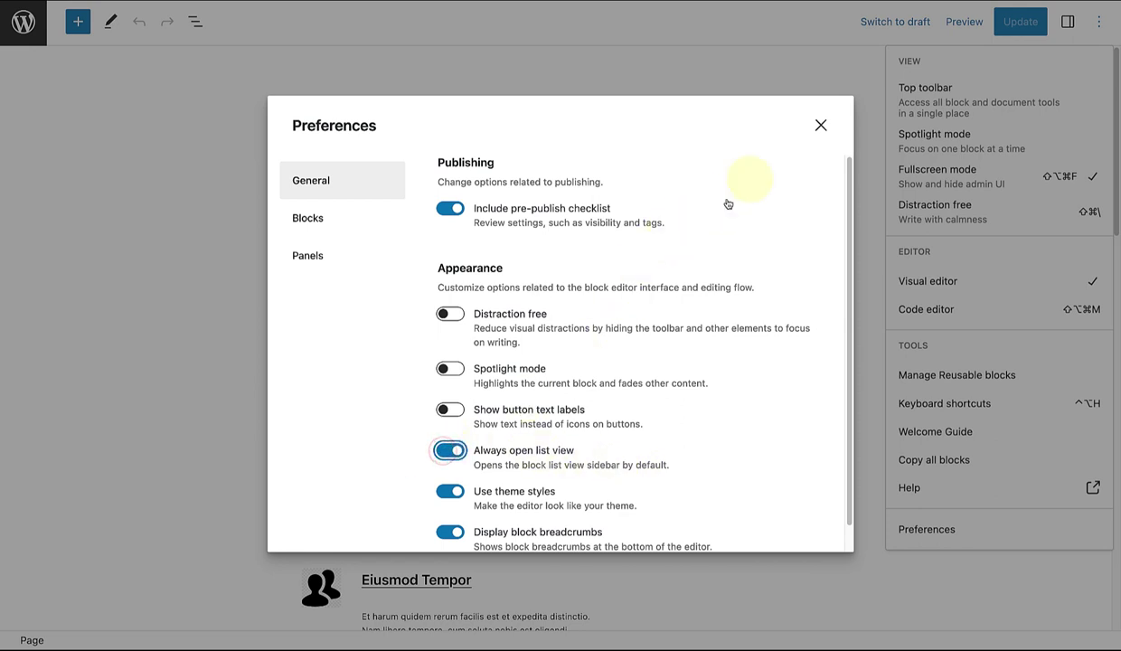
pyautogui.click(821, 128)
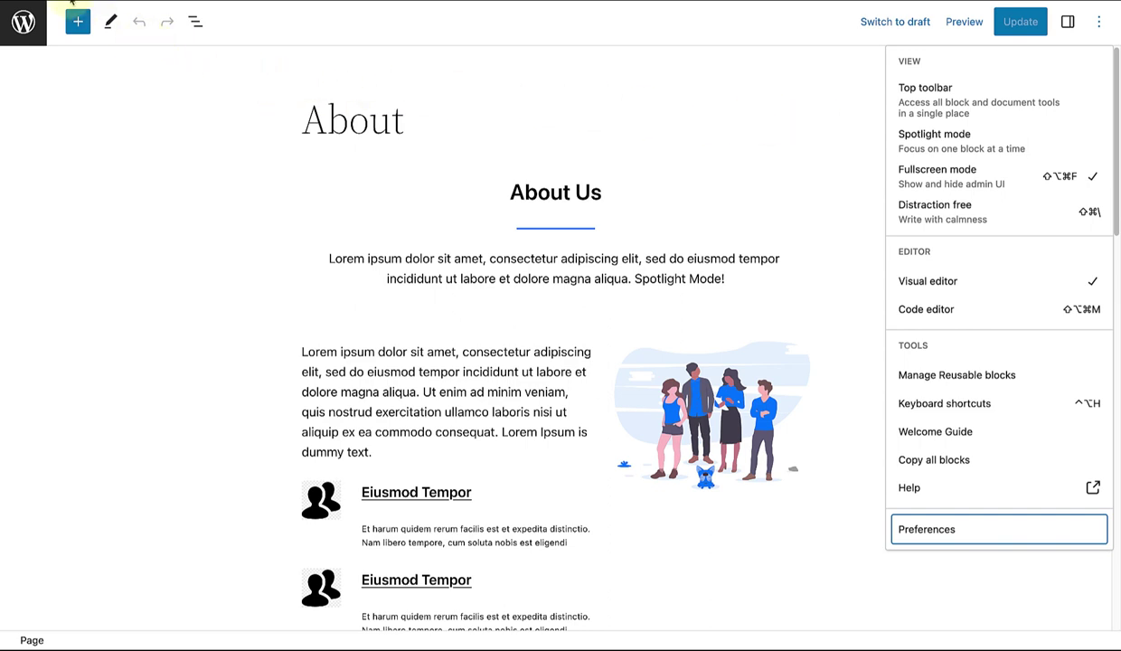
# Reload the editor, then select and expand the top-level Group block in List View
pyautogui.click(41, 8)
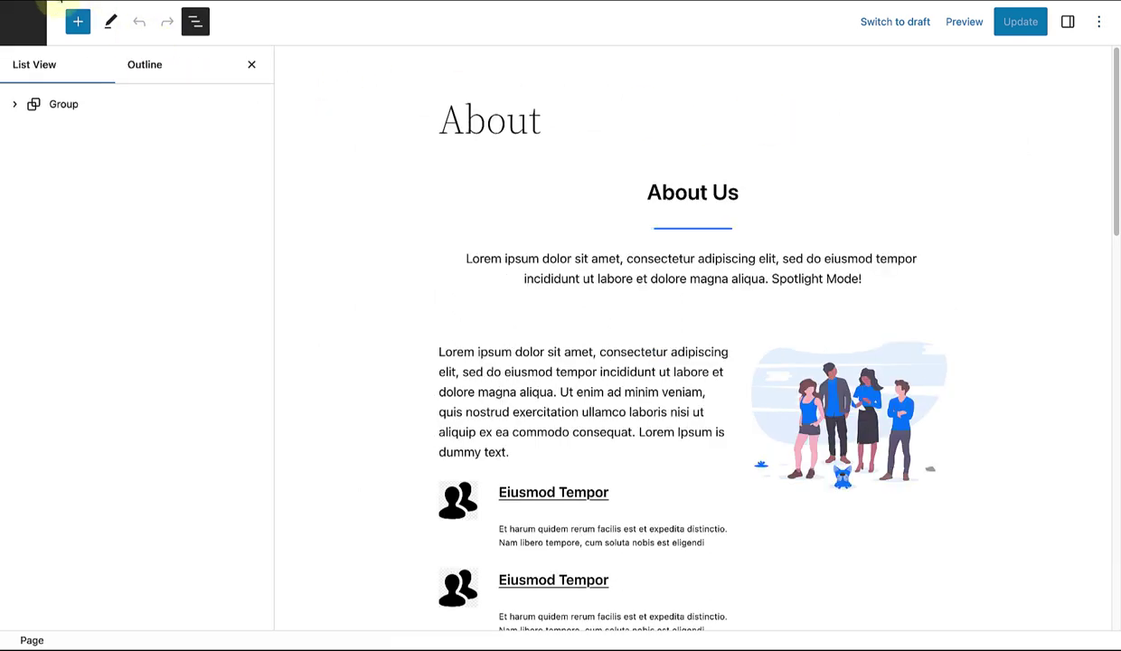
pyautogui.click(49, 97)
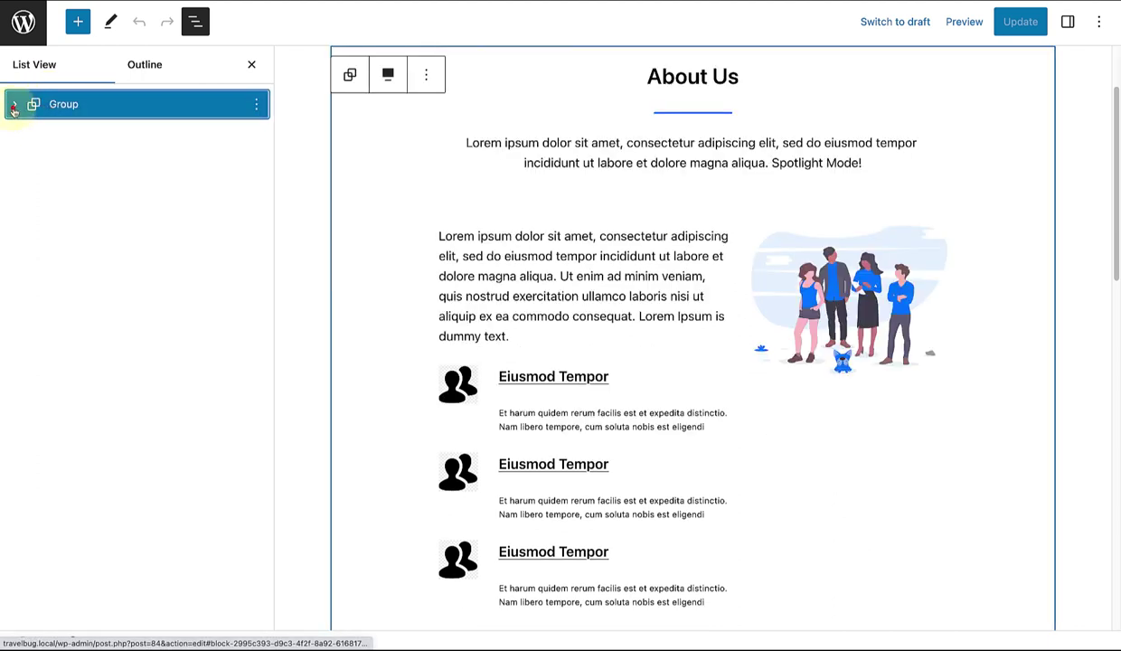
pyautogui.click(15, 105)
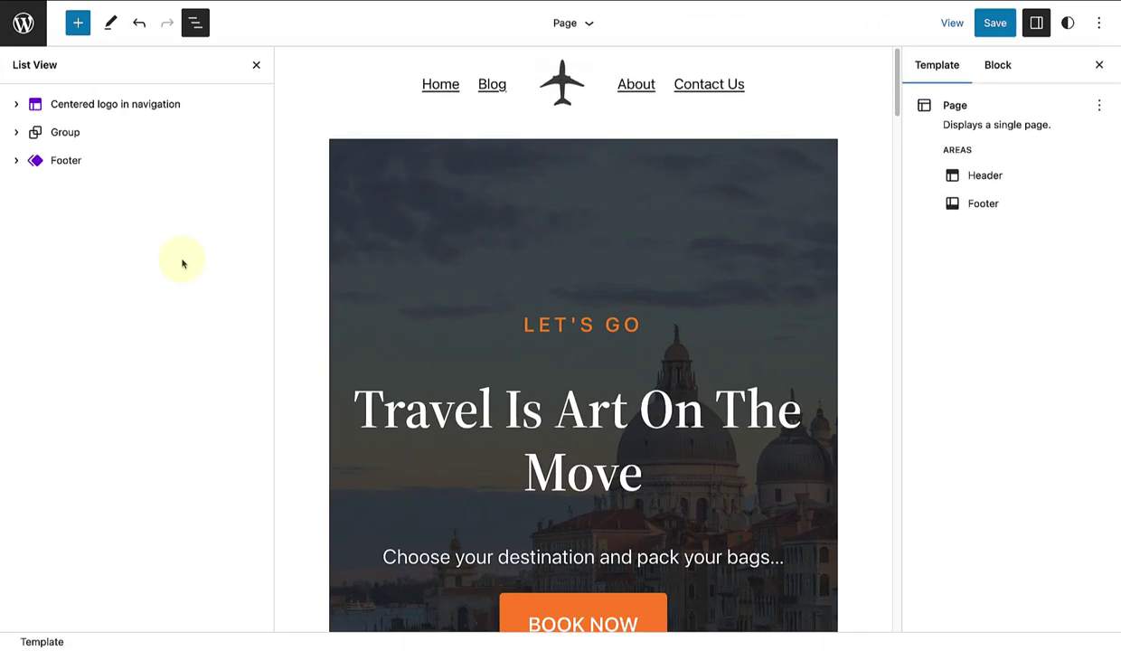
# Edit the Centered logo in navigation header part alone and narrow its preview width
pyautogui.click(215, 104)
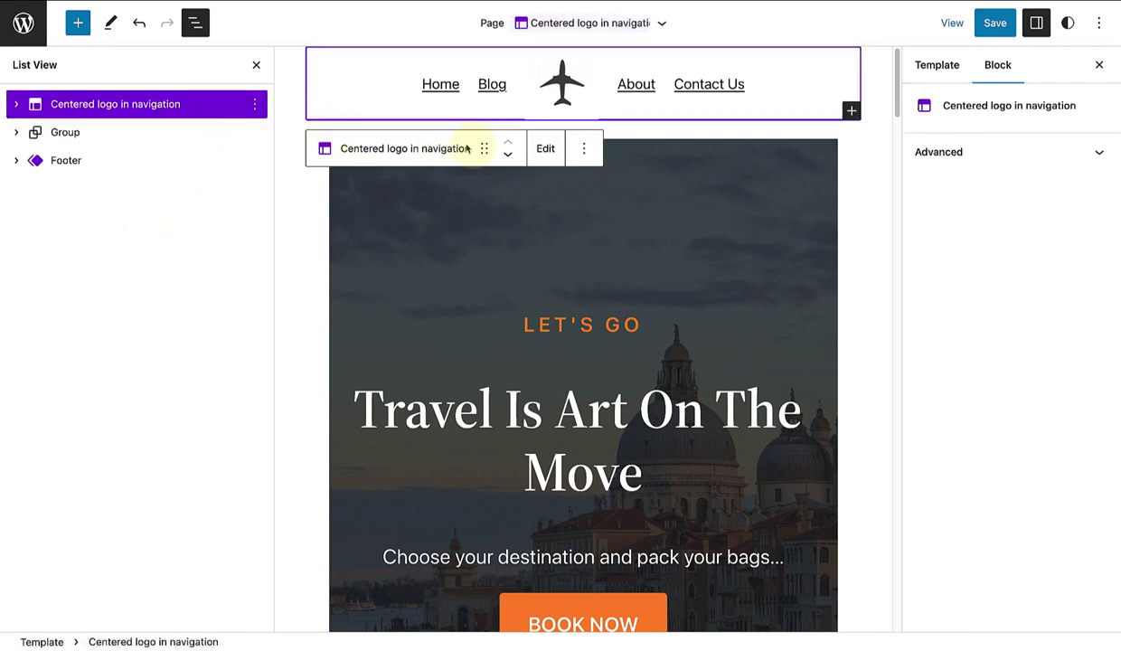
pyautogui.click(545, 148)
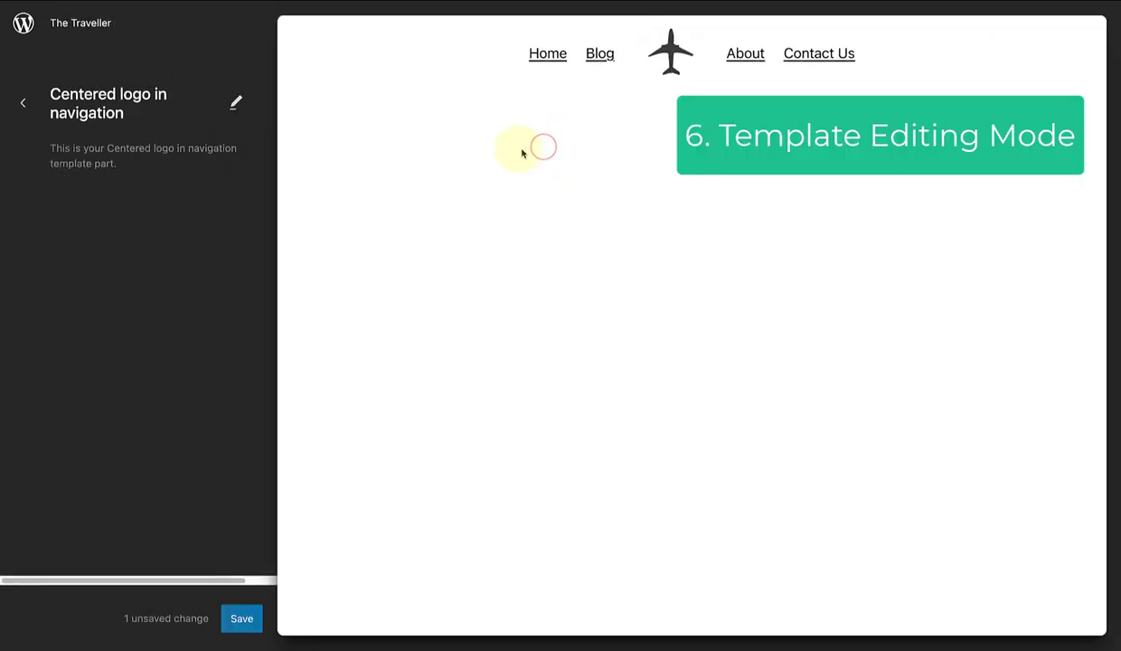
pyautogui.click(235, 103)
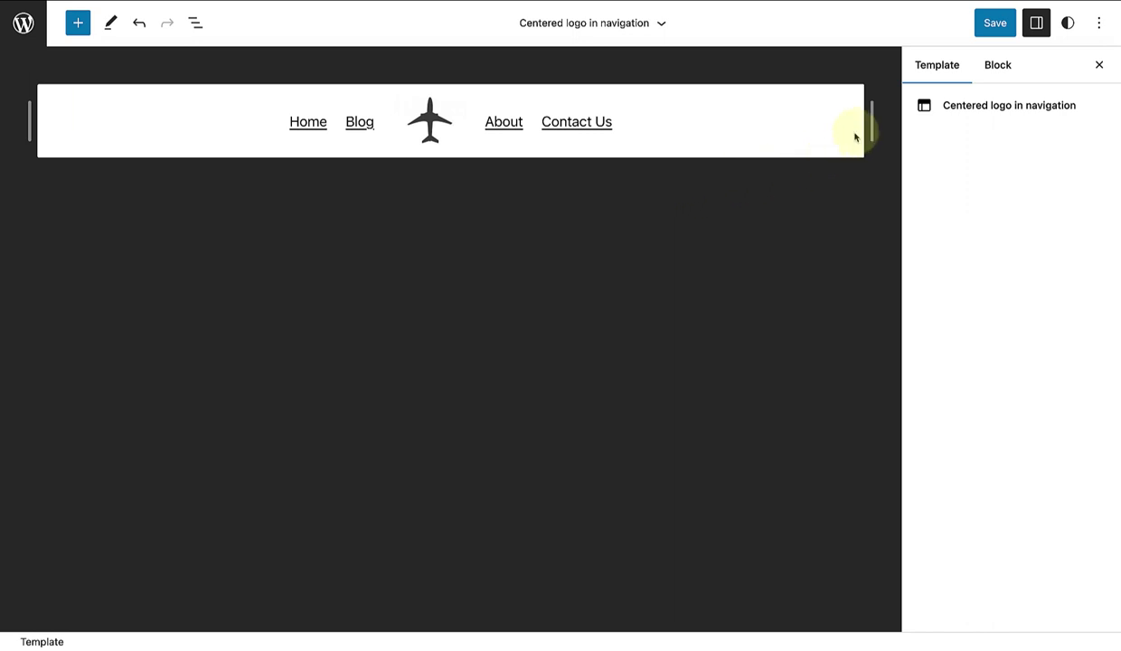
pyautogui.moveTo(871, 122); pyautogui.dragTo(848, 120)
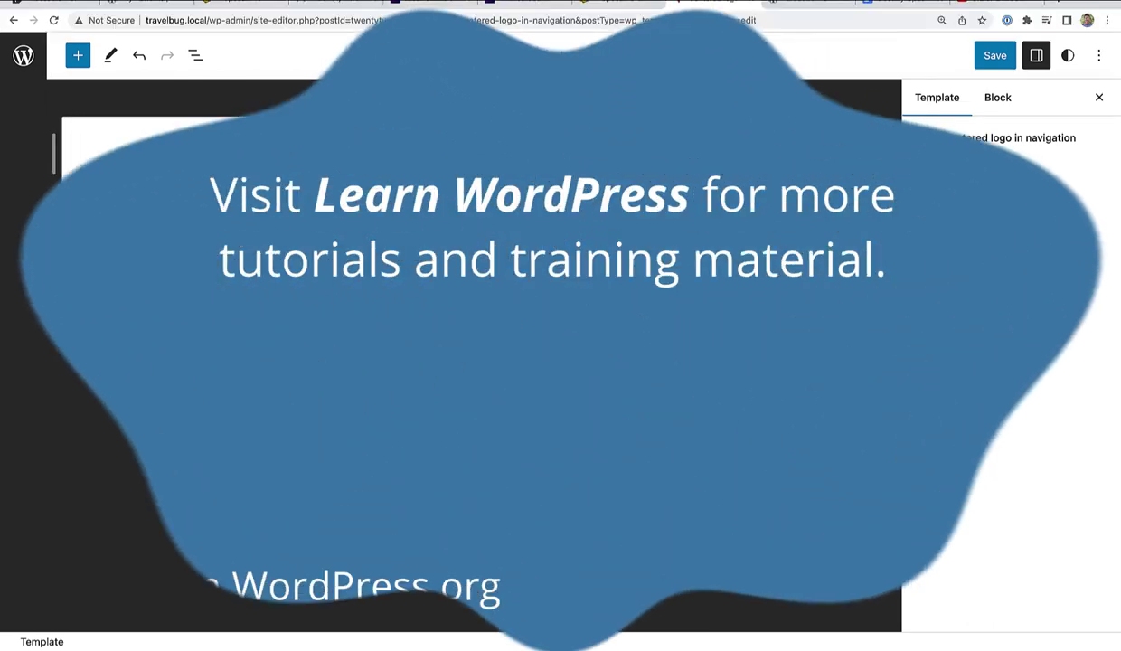